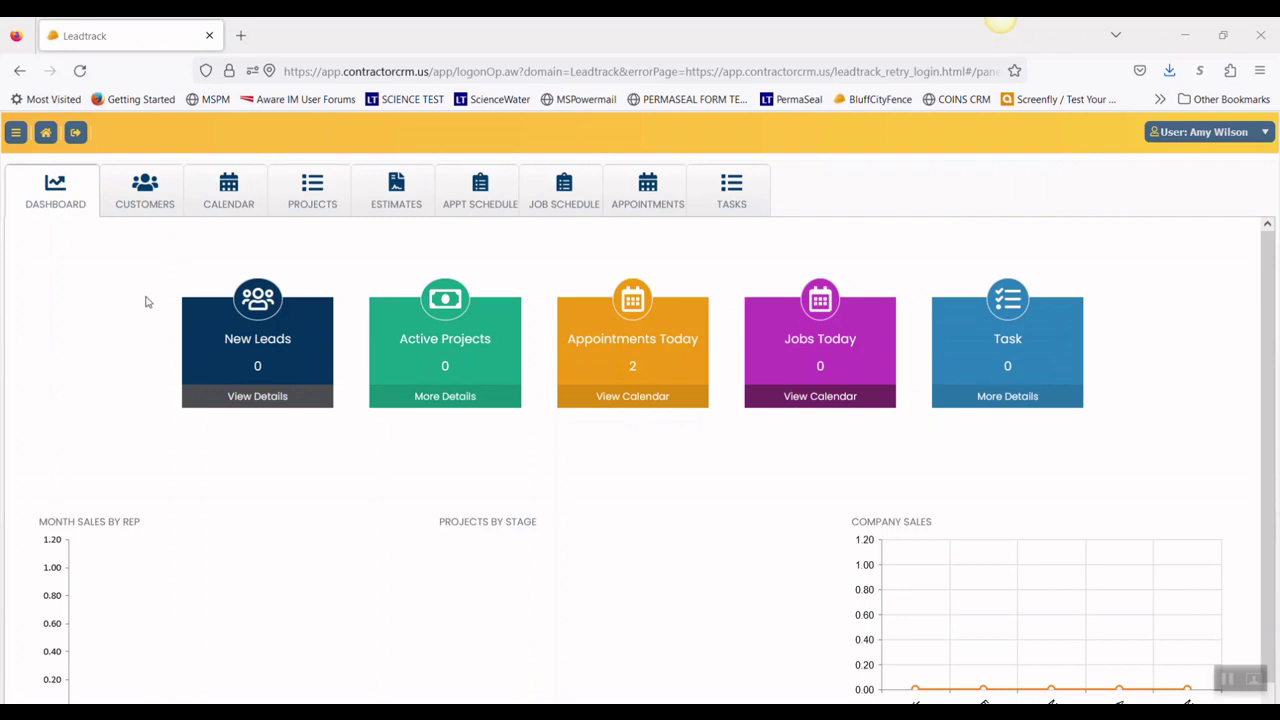
Step: Go to the appointment schedule and start a new lead from the New Leads list
click(468, 210)
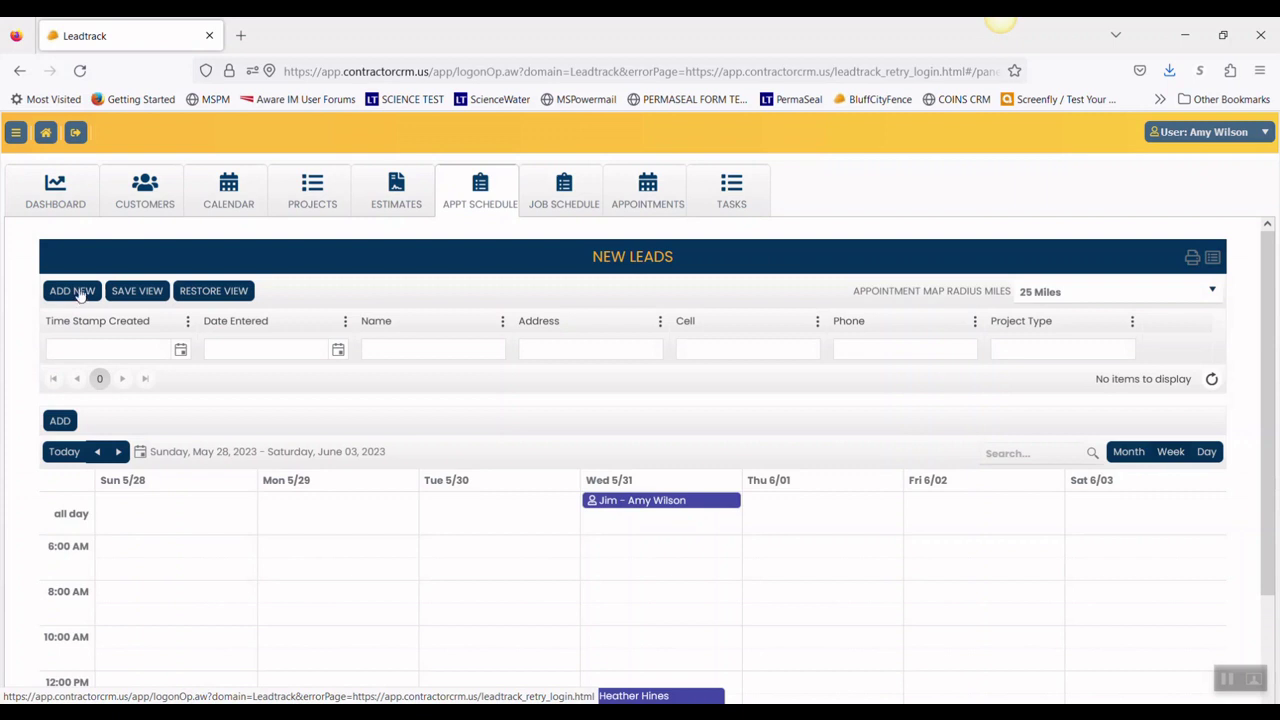
click(80, 292)
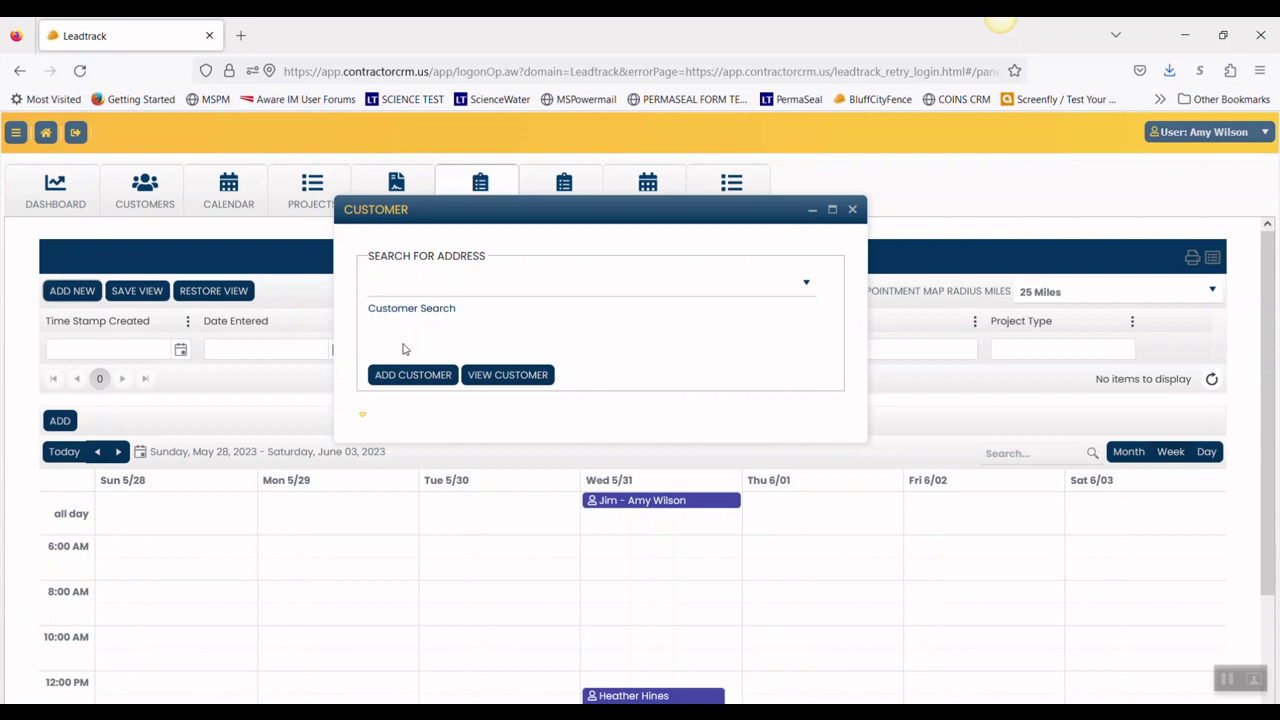
Step: Start a new customer record with the customer's name and a Loveland, OH street address
click(410, 374)
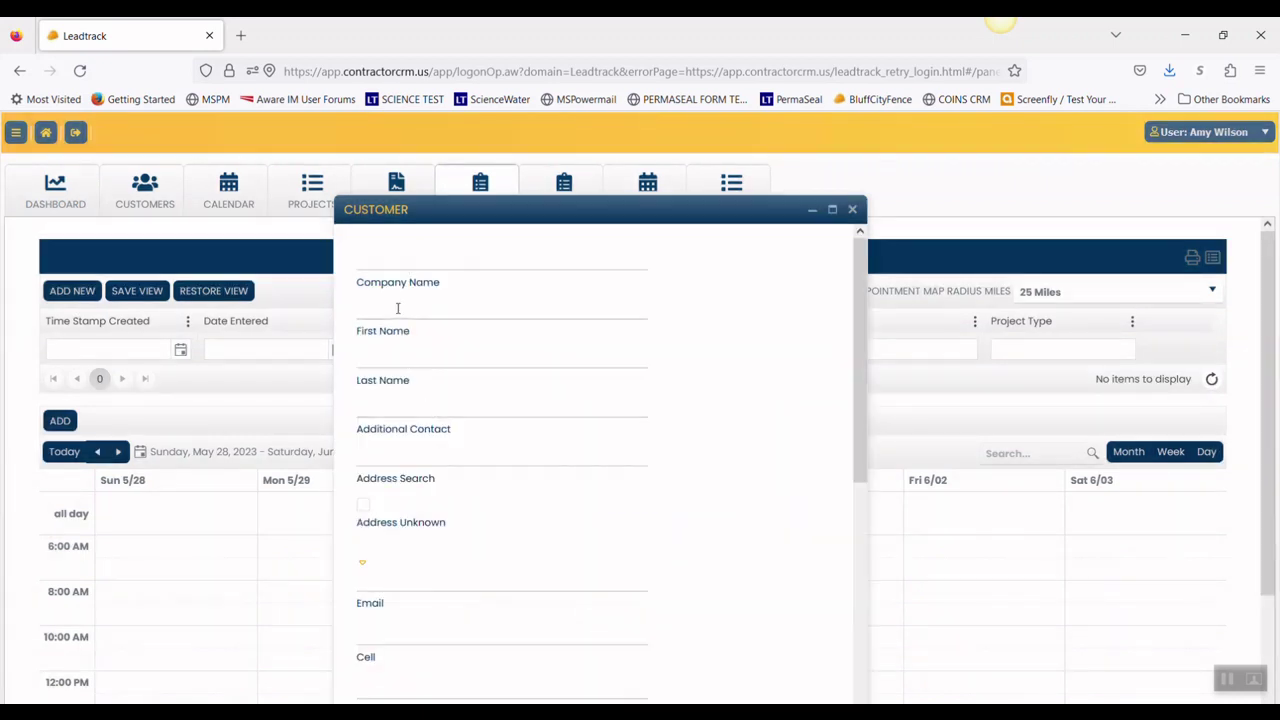
click(399, 311)
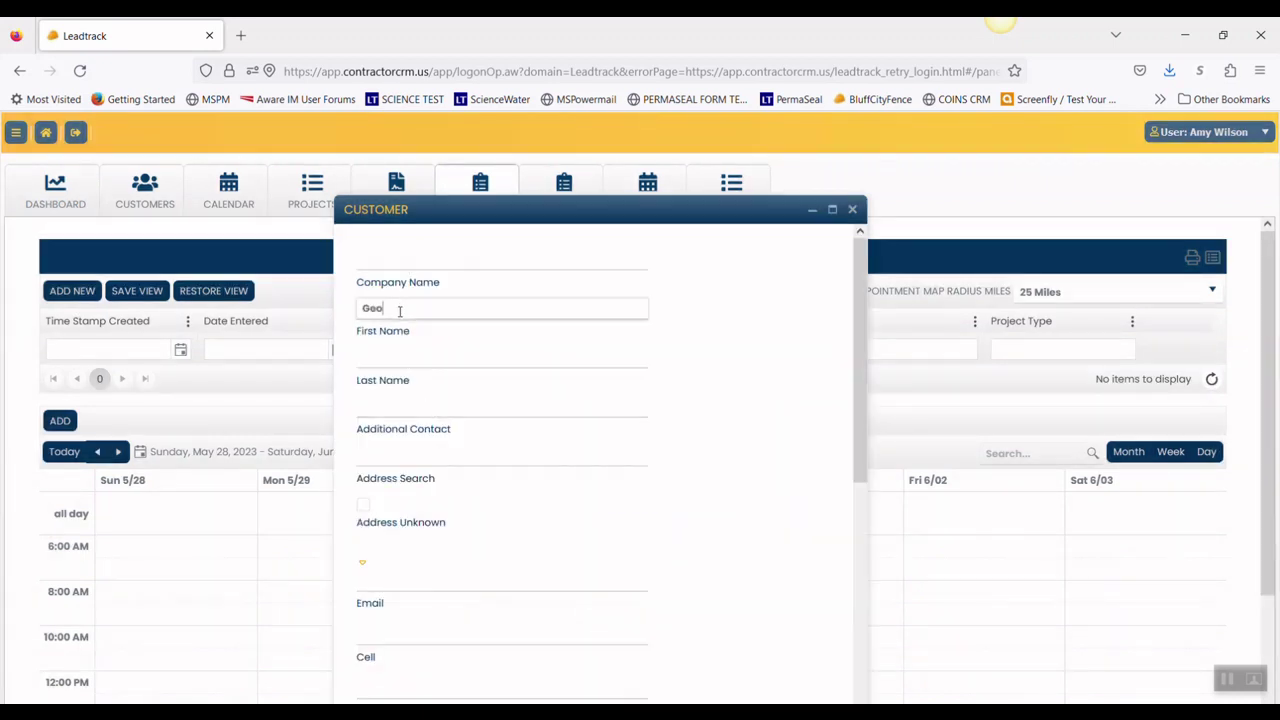
text(e)
key(Tab)
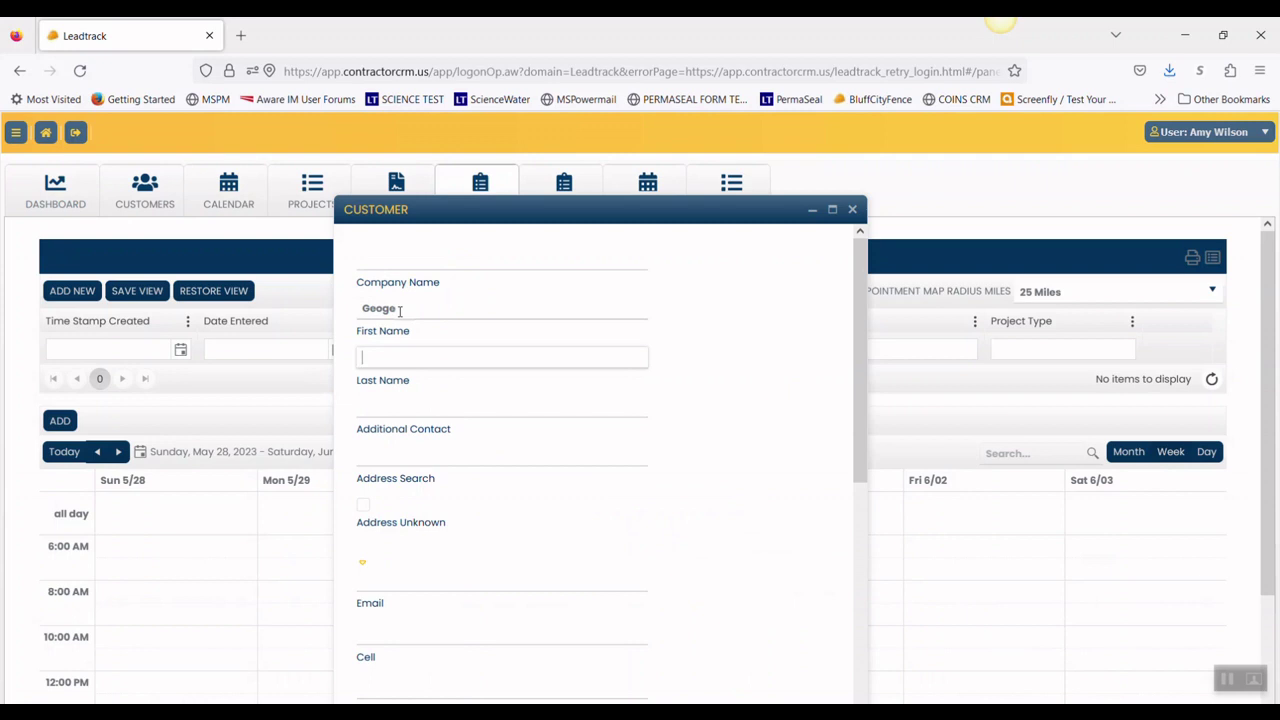
key(Tab)
key(Tab)
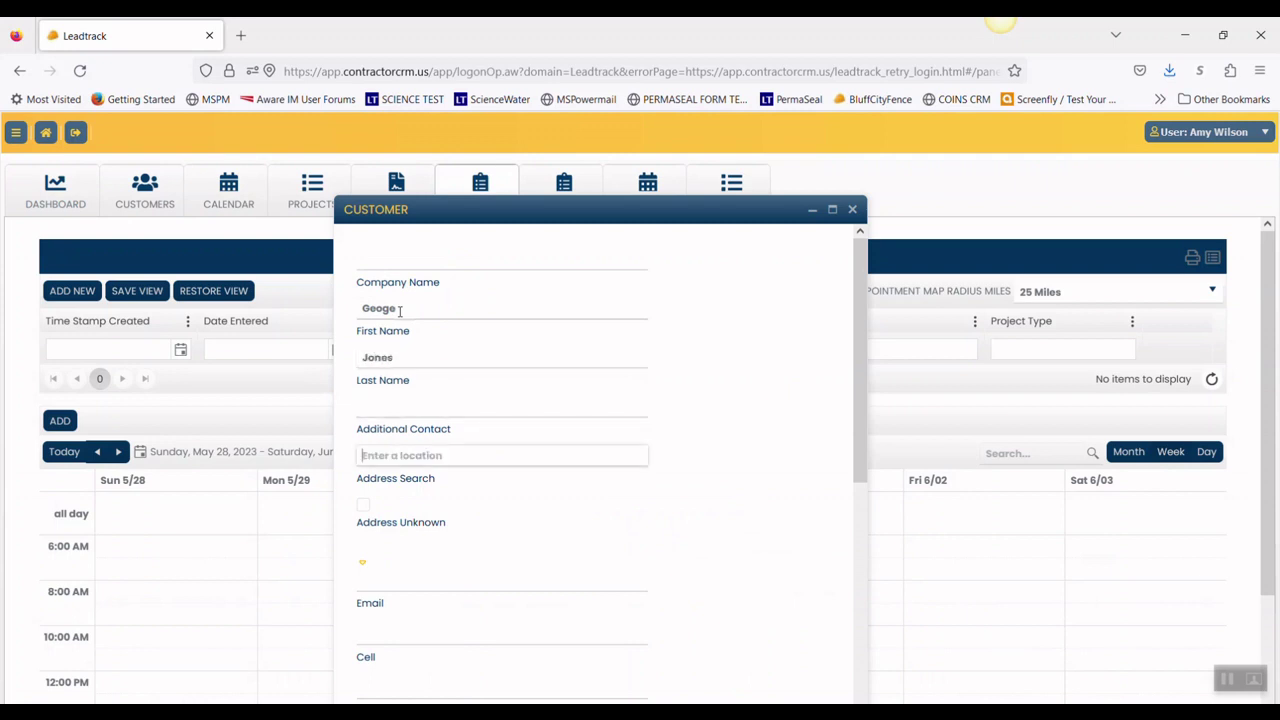
text(656)
click(522, 483)
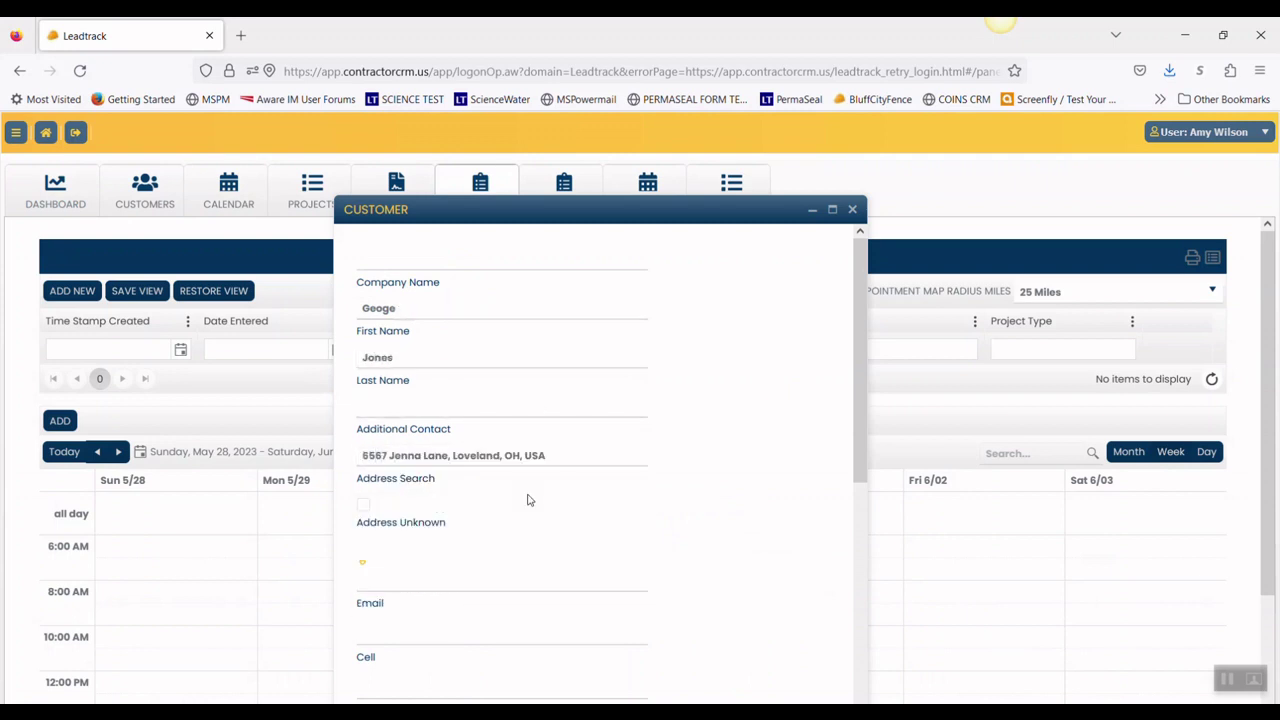
scroll(500, 470, down, 2)
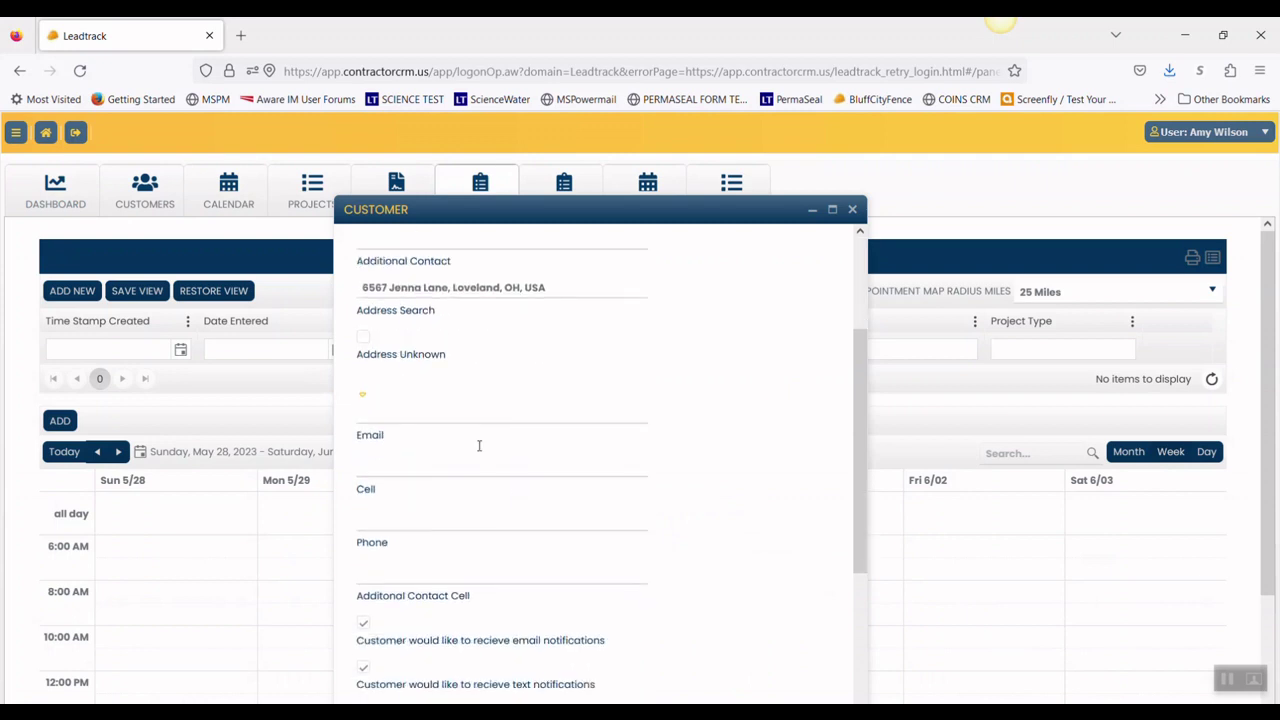
Step: Fill the customer's email and cell number from the first email autofill suggestion
click(387, 416)
text(w)
key(BackSpace)
text(aw)
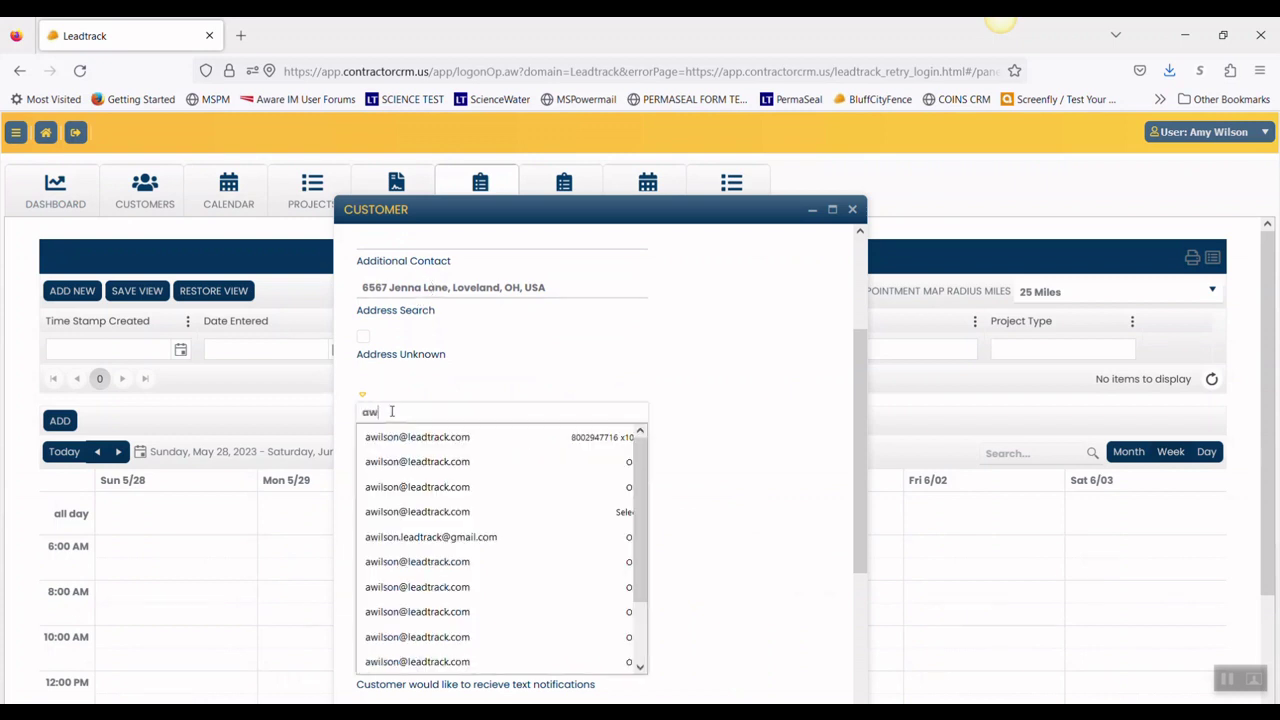
click(400, 437)
scroll(449, 451, down, 3)
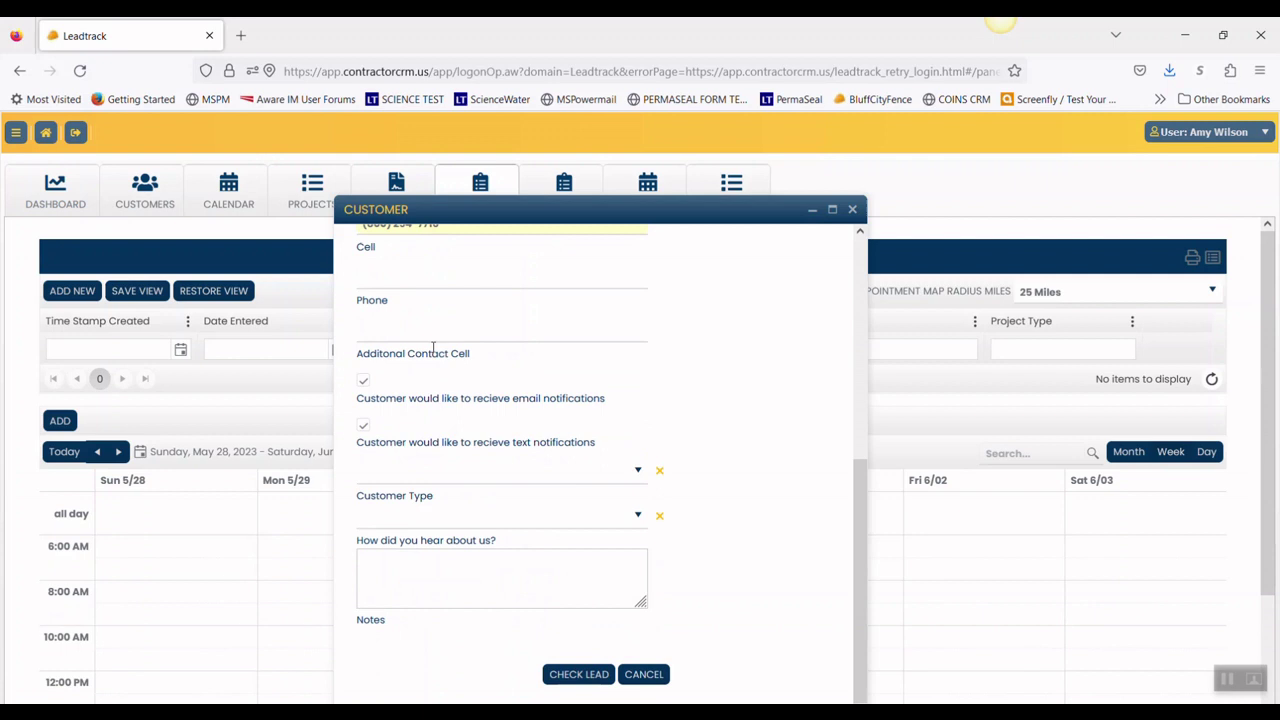
scroll(450, 370, up, 2)
triple_click(459, 389)
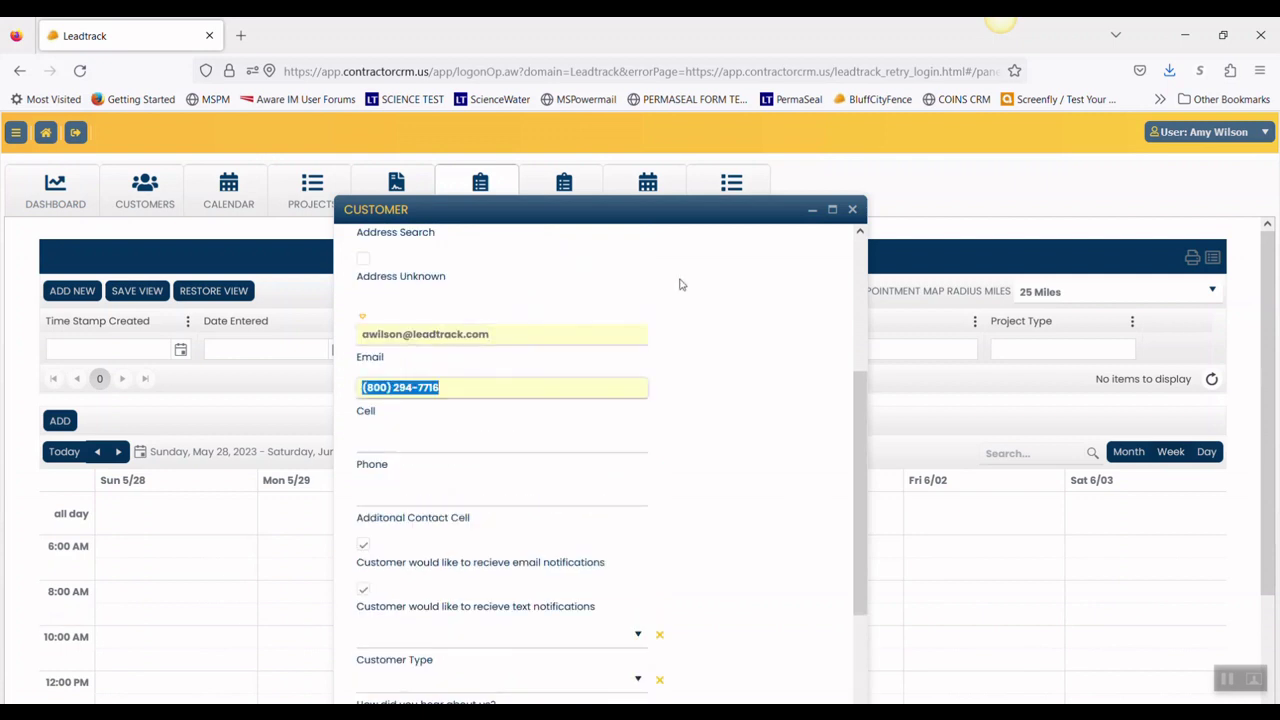
scroll(697, 394, down, 3)
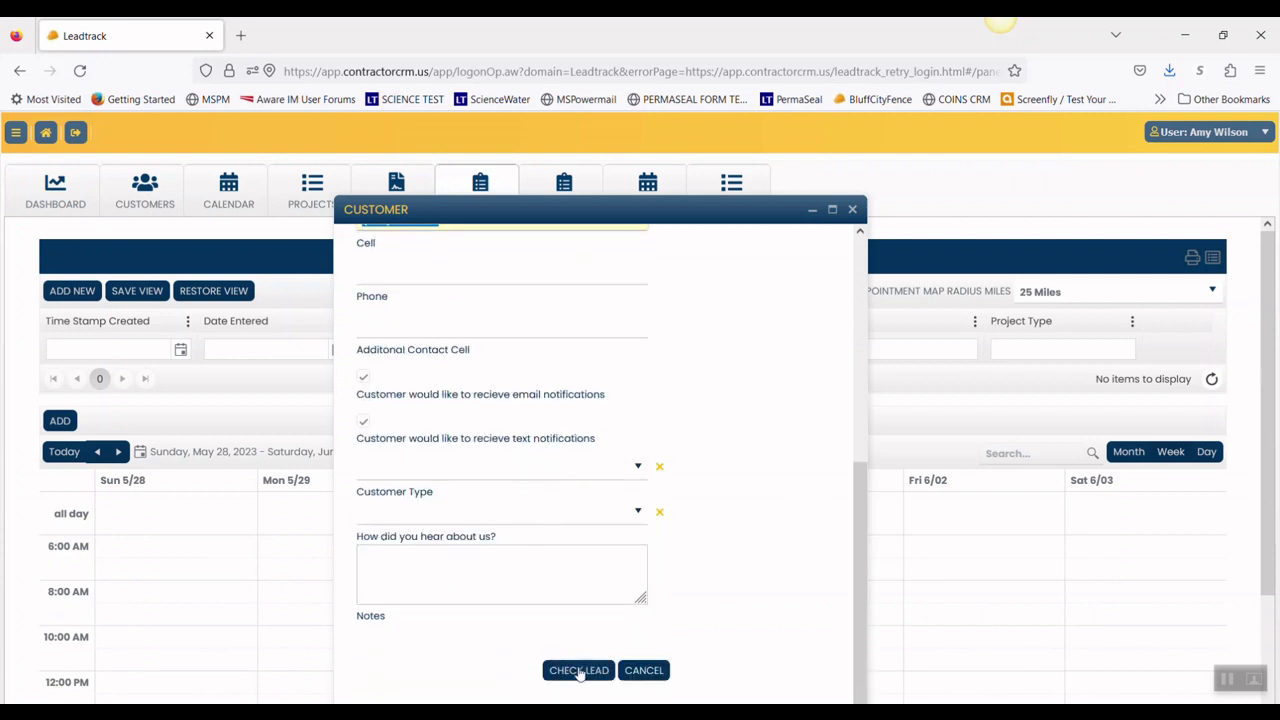
click(579, 672)
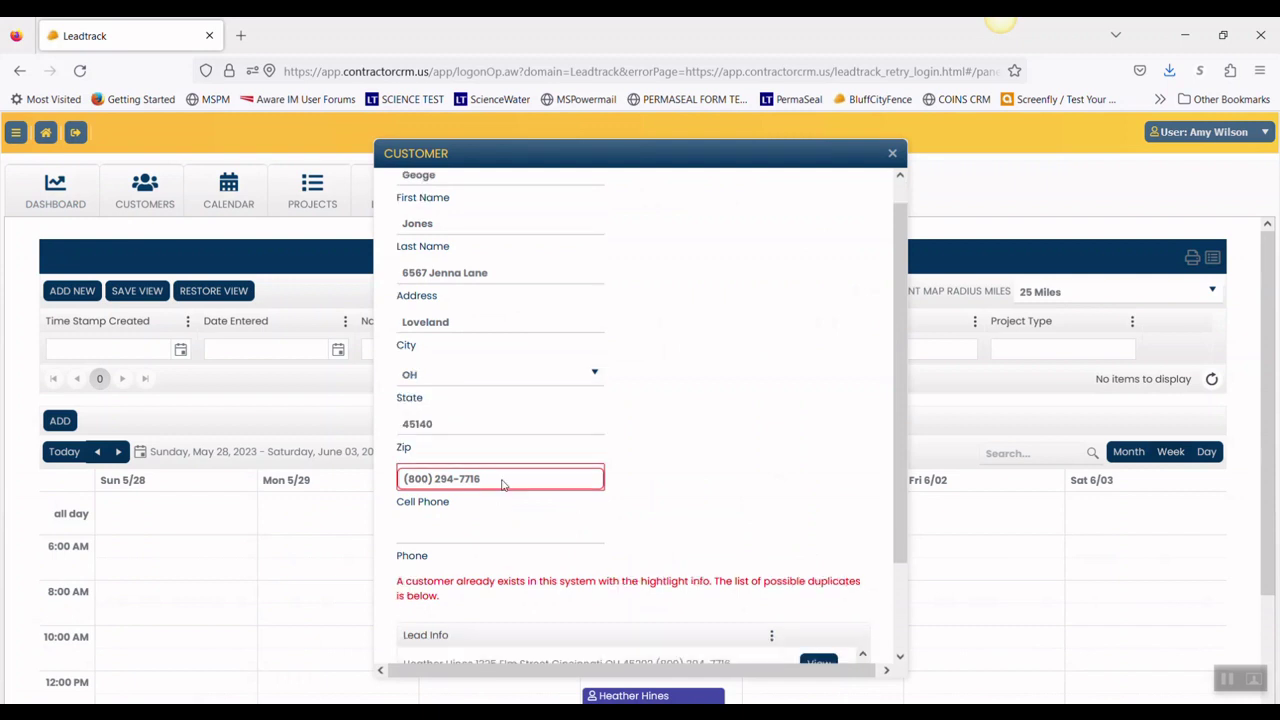
scroll(503, 484, down, 2)
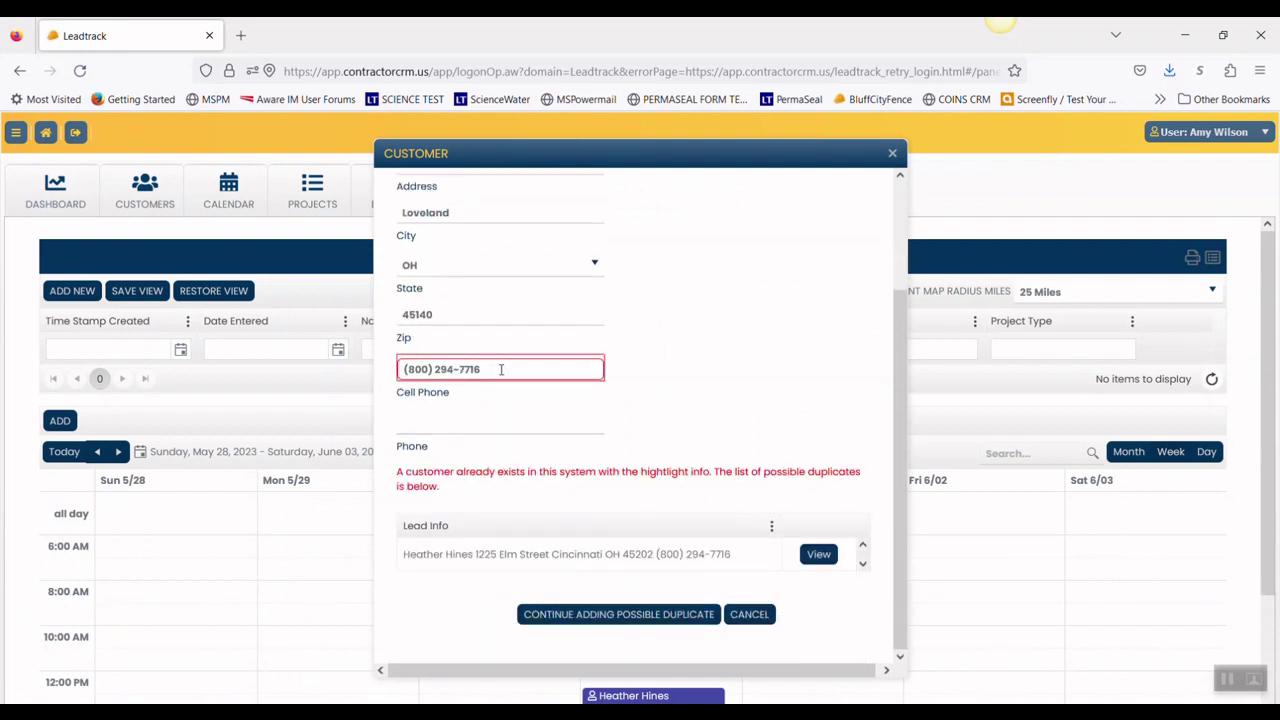
click(648, 615)
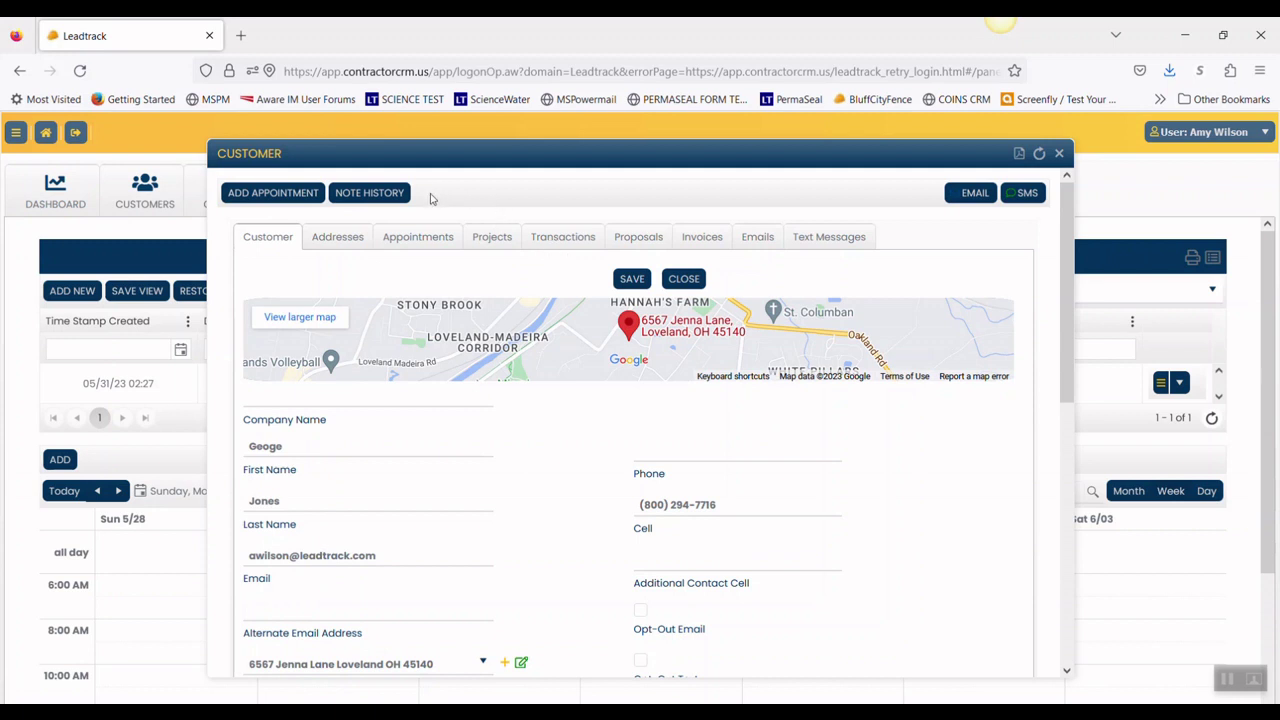
click(684, 280)
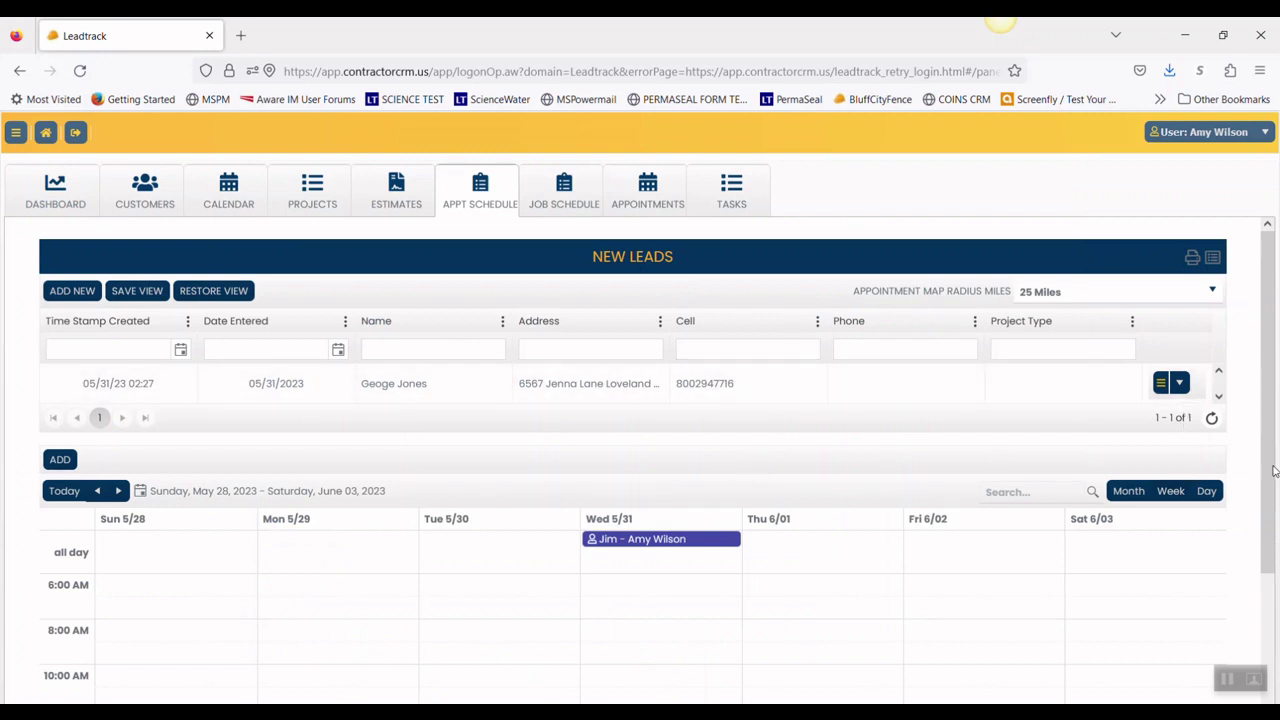
click(1177, 385)
click(1171, 409)
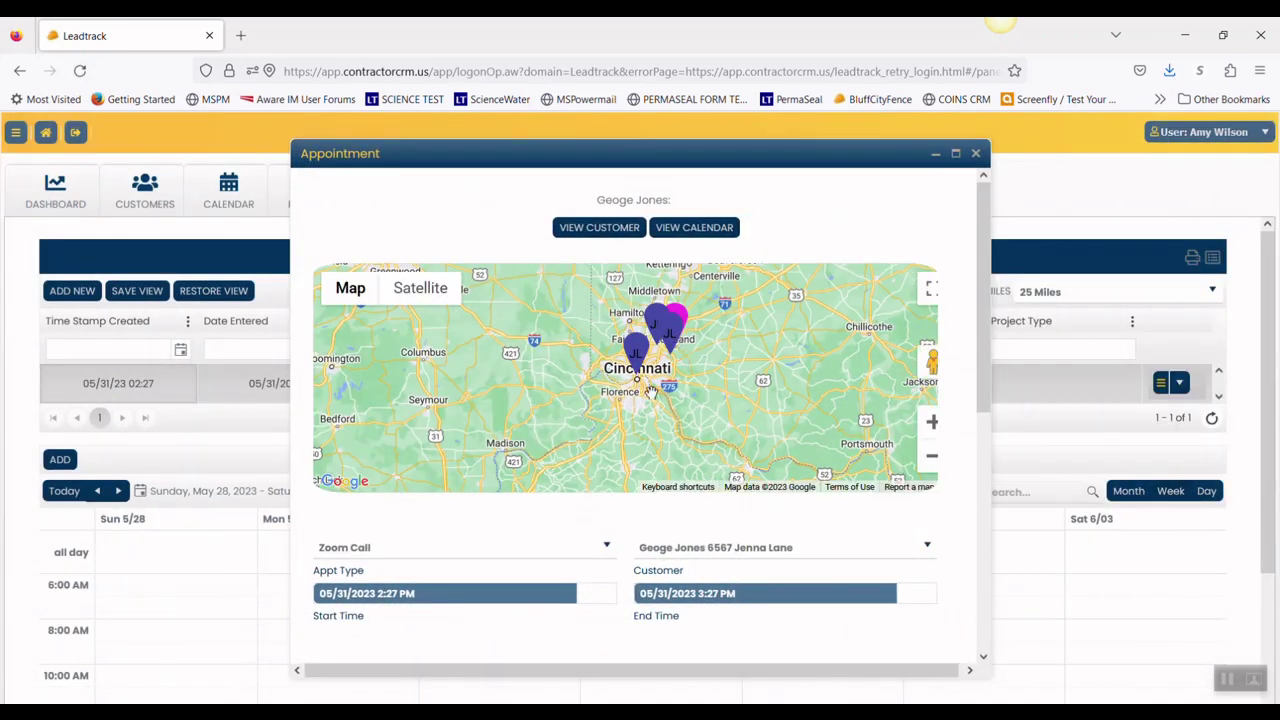
scroll(636, 366, down, 1)
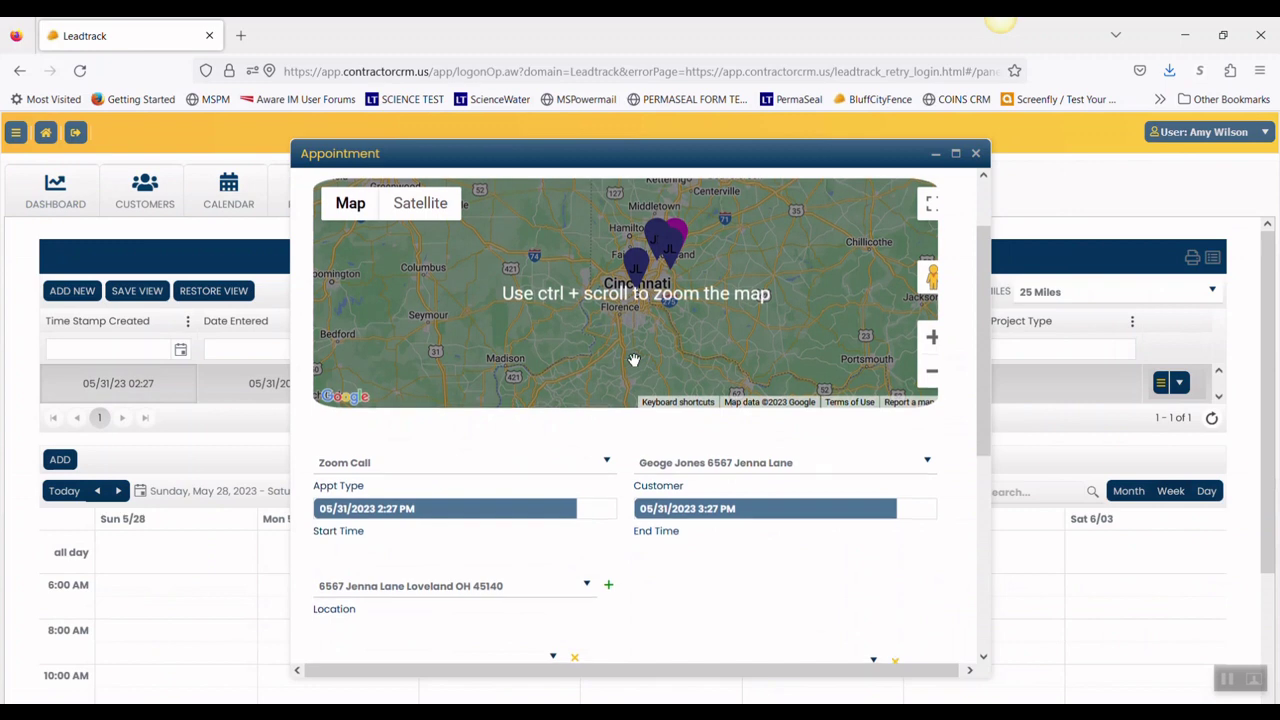
scroll(636, 366, down, 2)
click(509, 495)
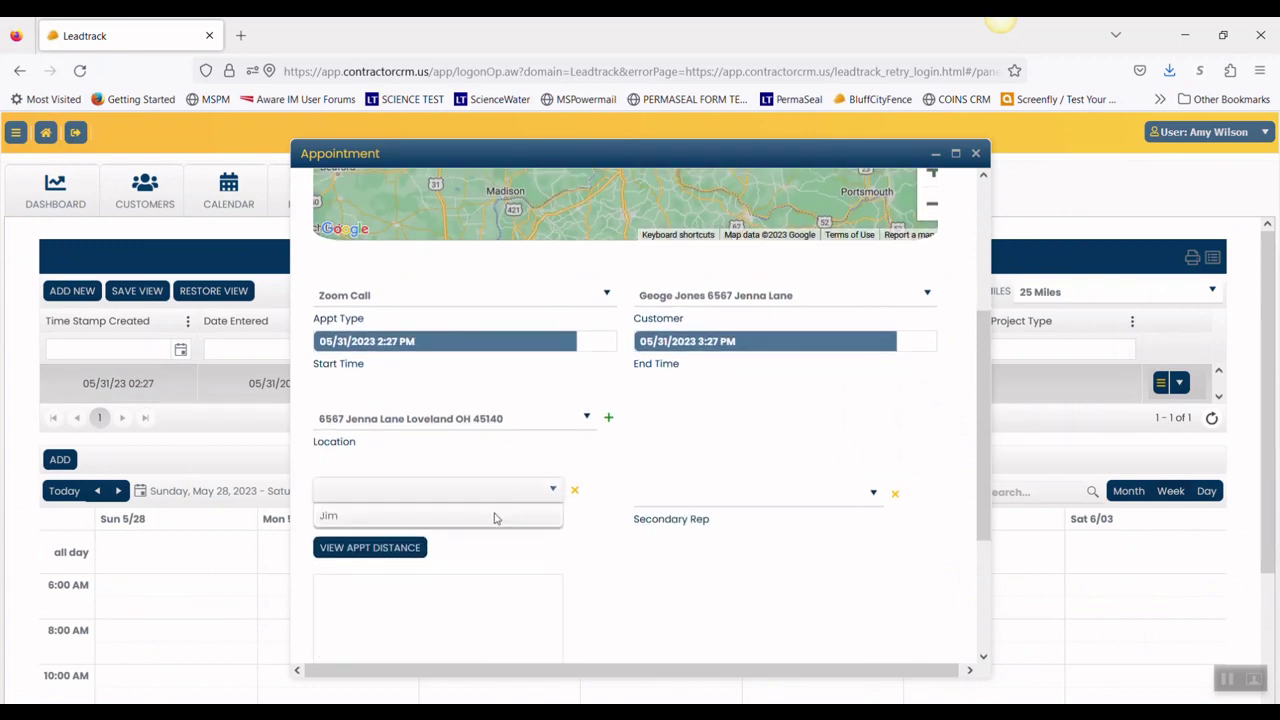
click(494, 517)
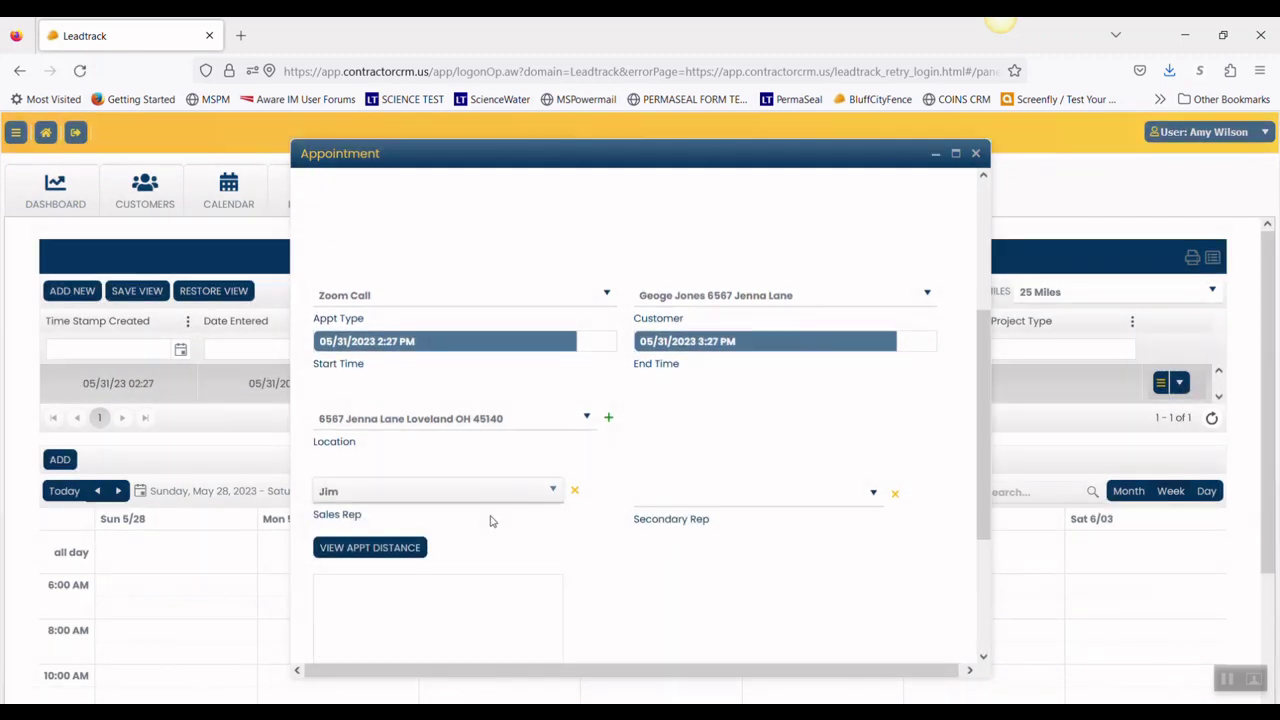
click(370, 548)
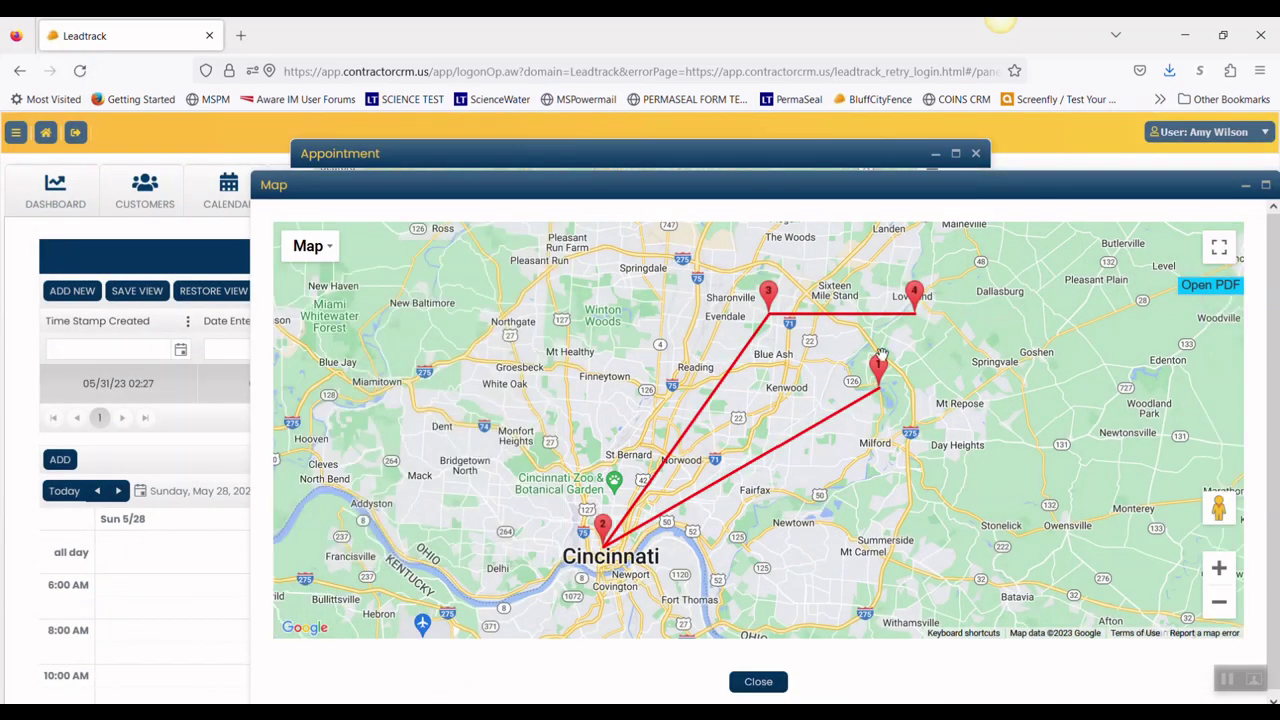
click(880, 372)
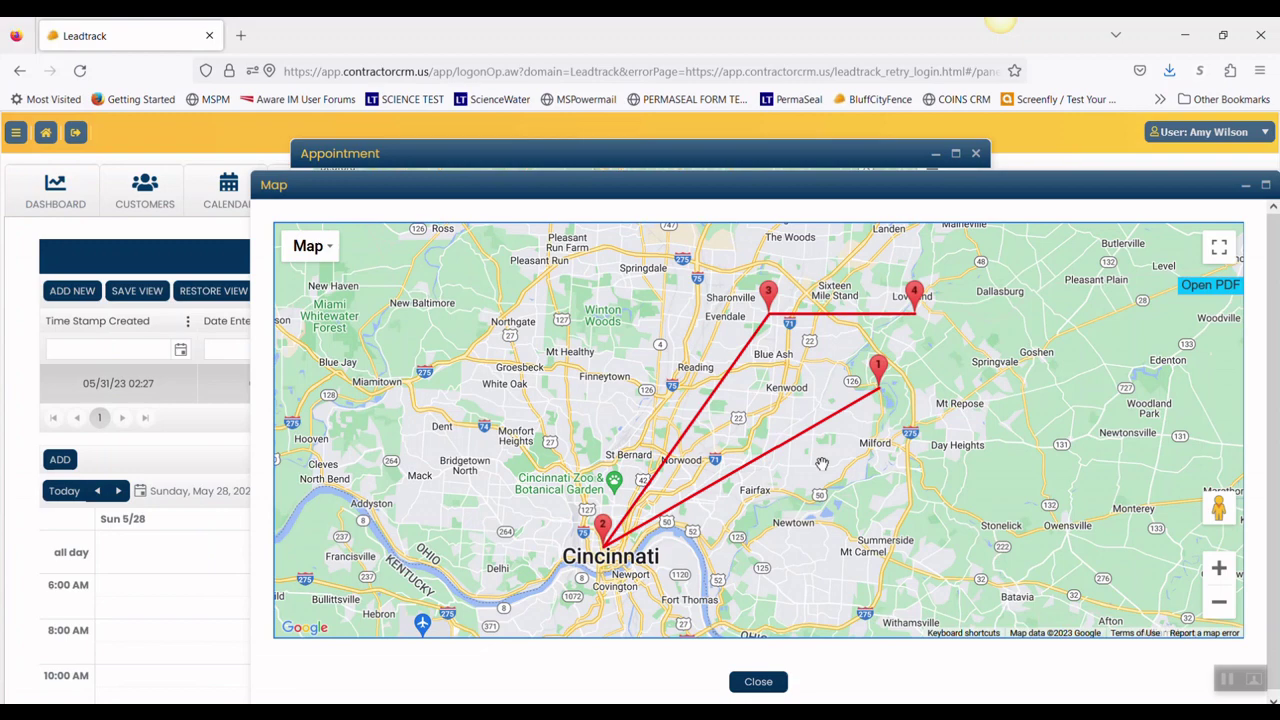
click(758, 681)
Step: Set the appointment start time to 6:30 PM and save it
scroll(433, 420, down, 2)
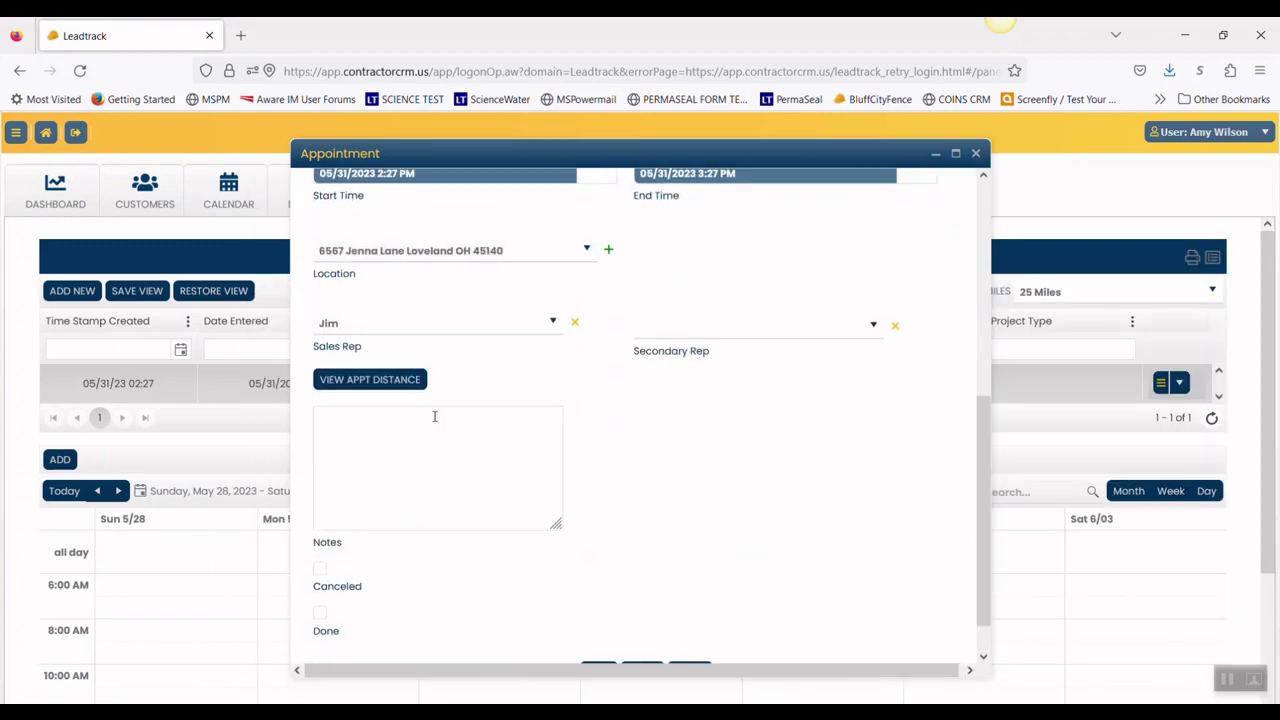
scroll(433, 420, up, 3)
click(606, 427)
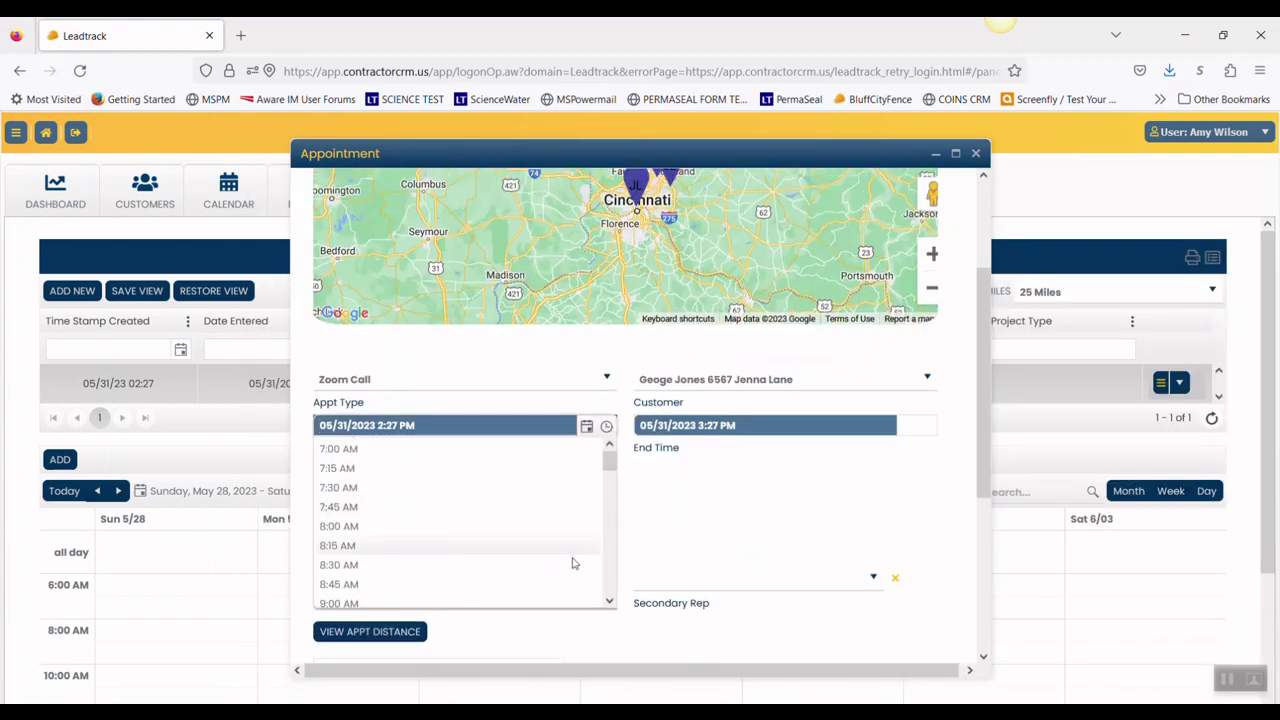
scroll(571, 560, down, 5)
scroll(560, 551, down, 1)
scroll(477, 566, down, 5)
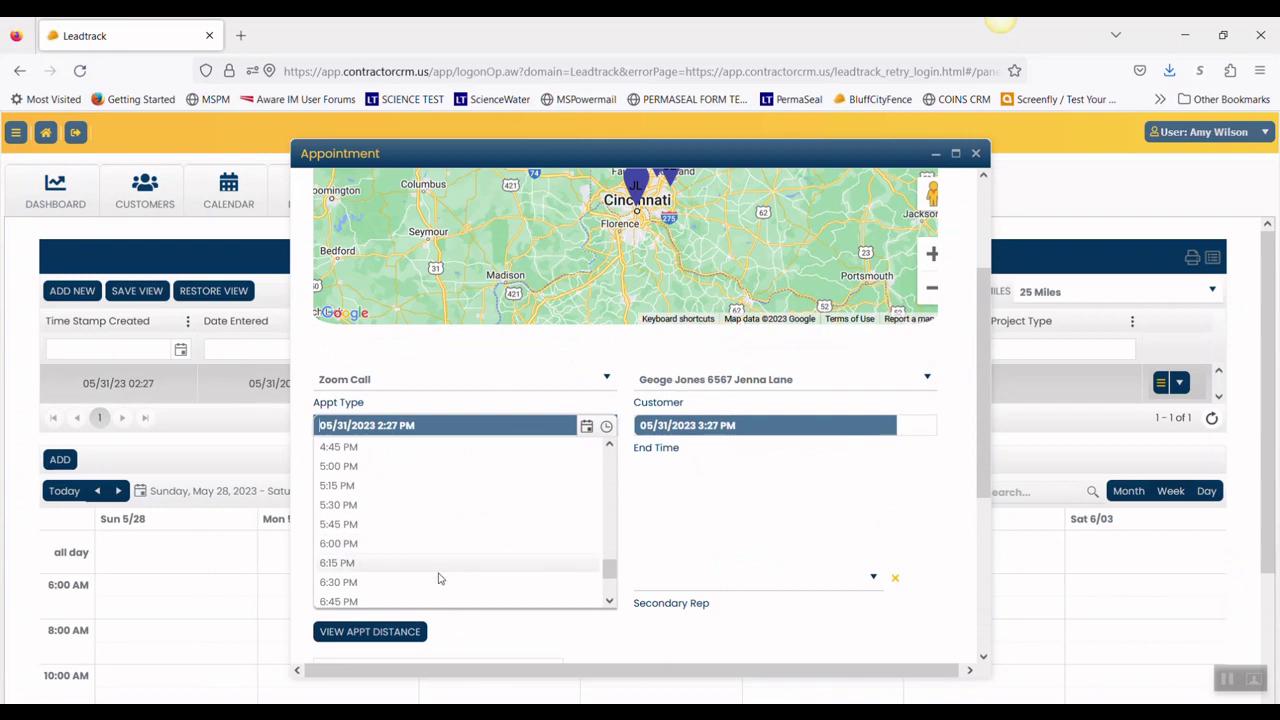
click(440, 582)
scroll(690, 530, down, 3)
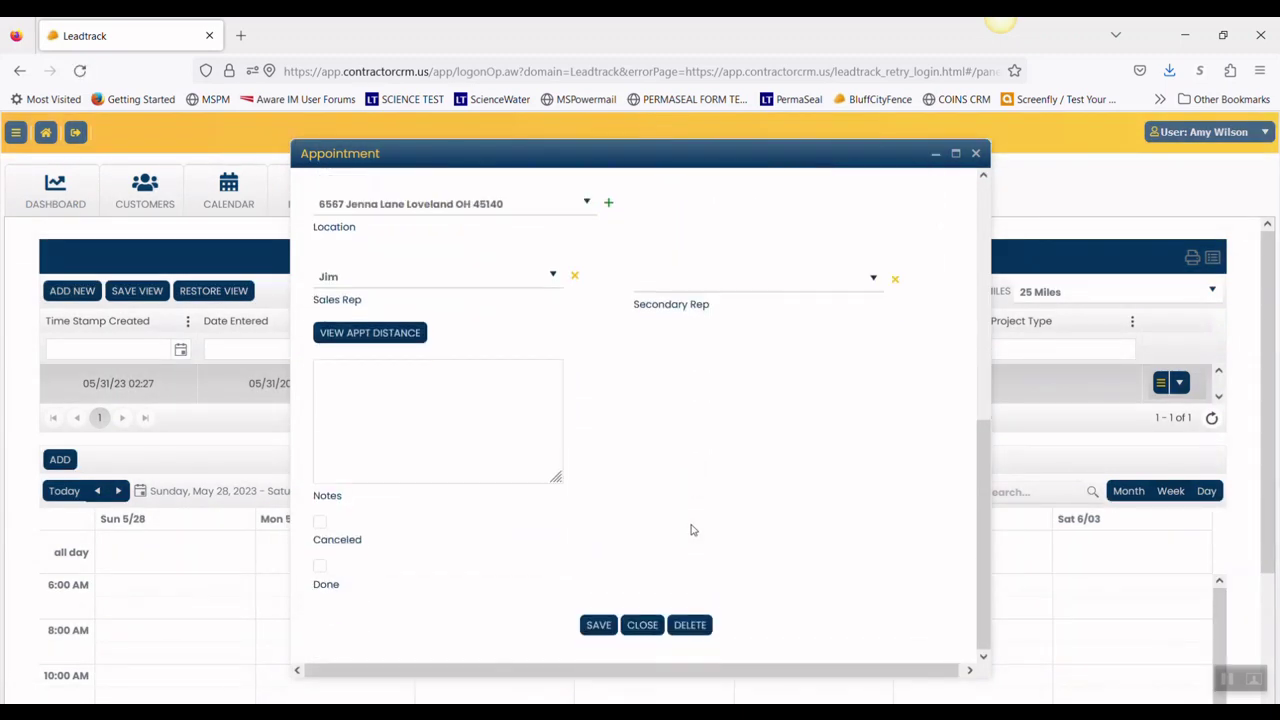
click(612, 622)
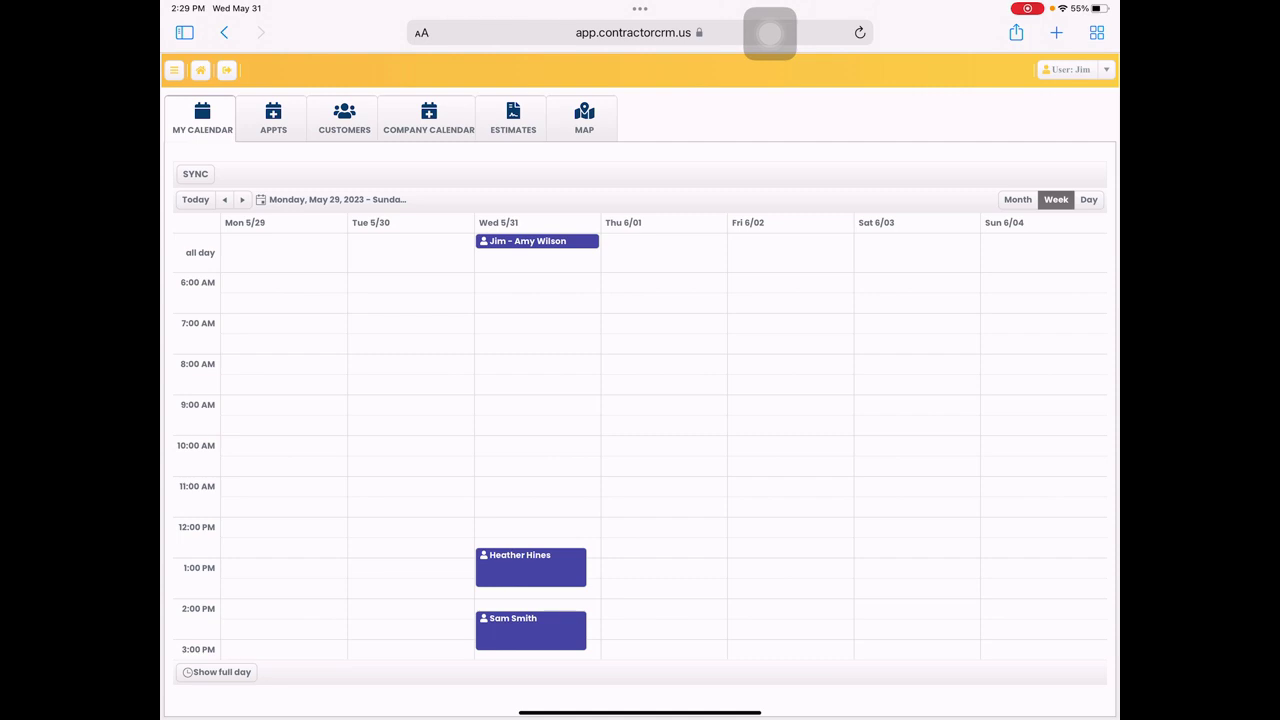
scroll(640, 470, down, 5)
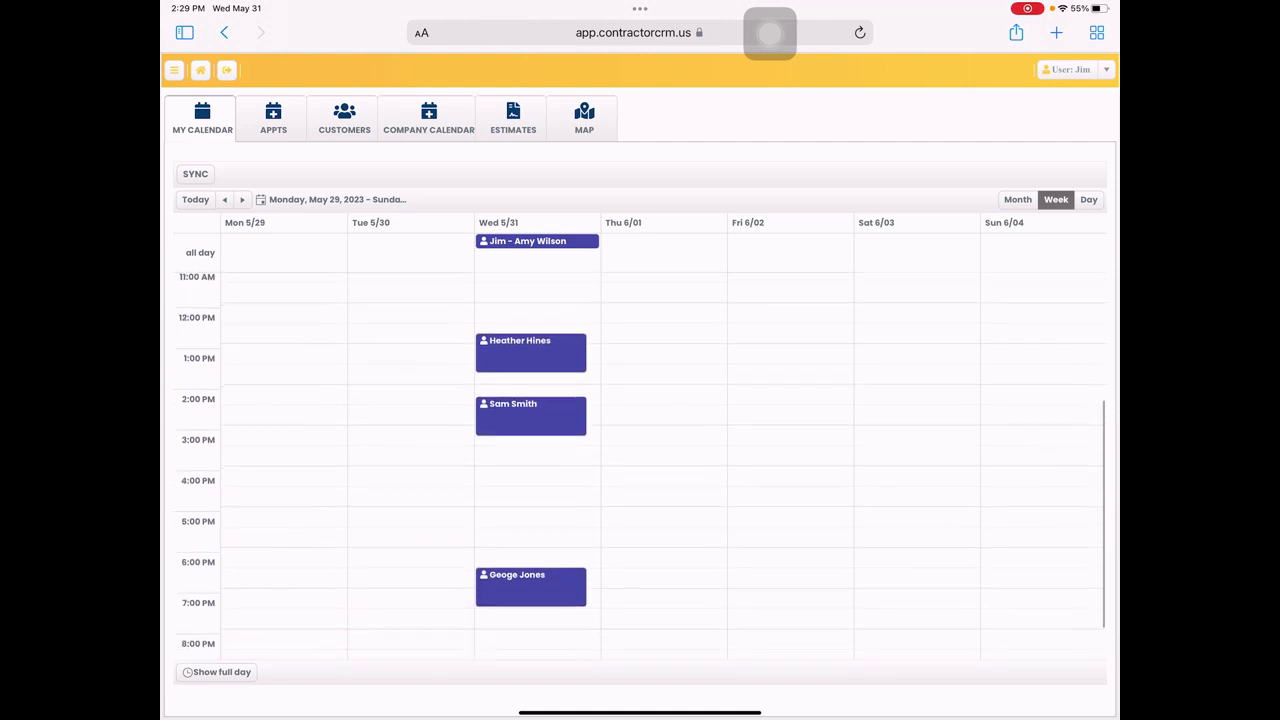
click(530, 555)
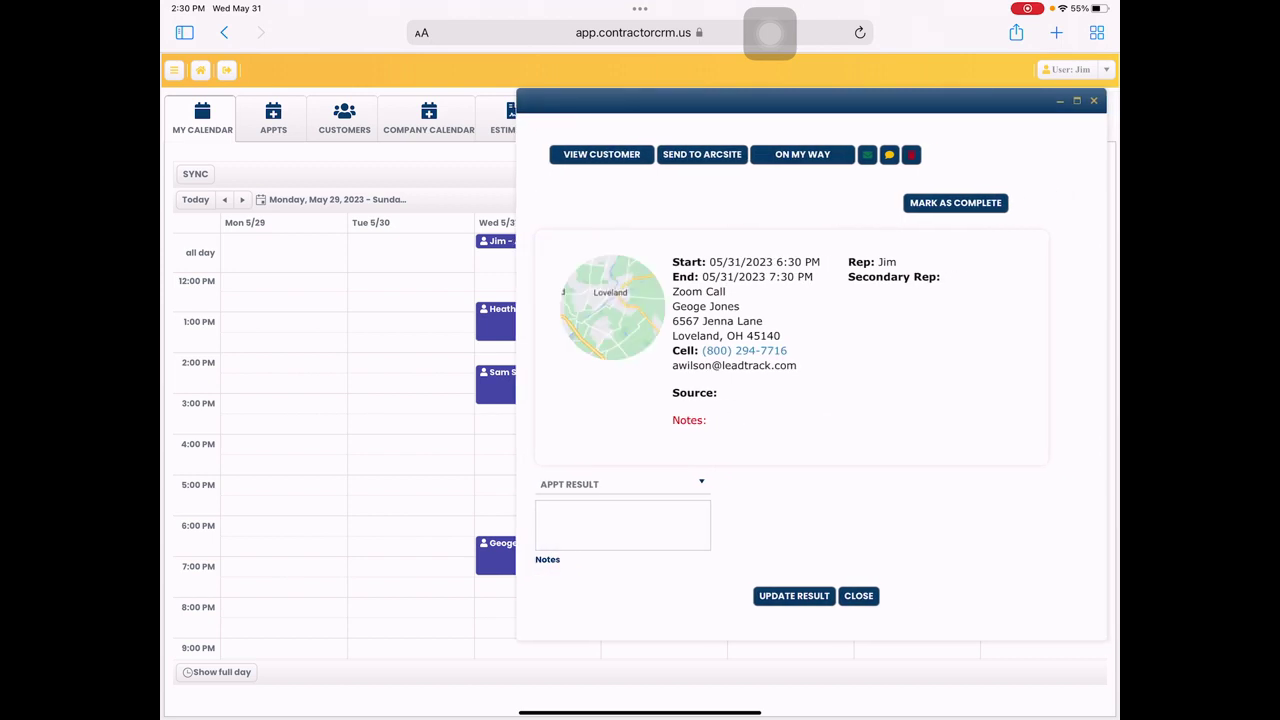
click(702, 154)
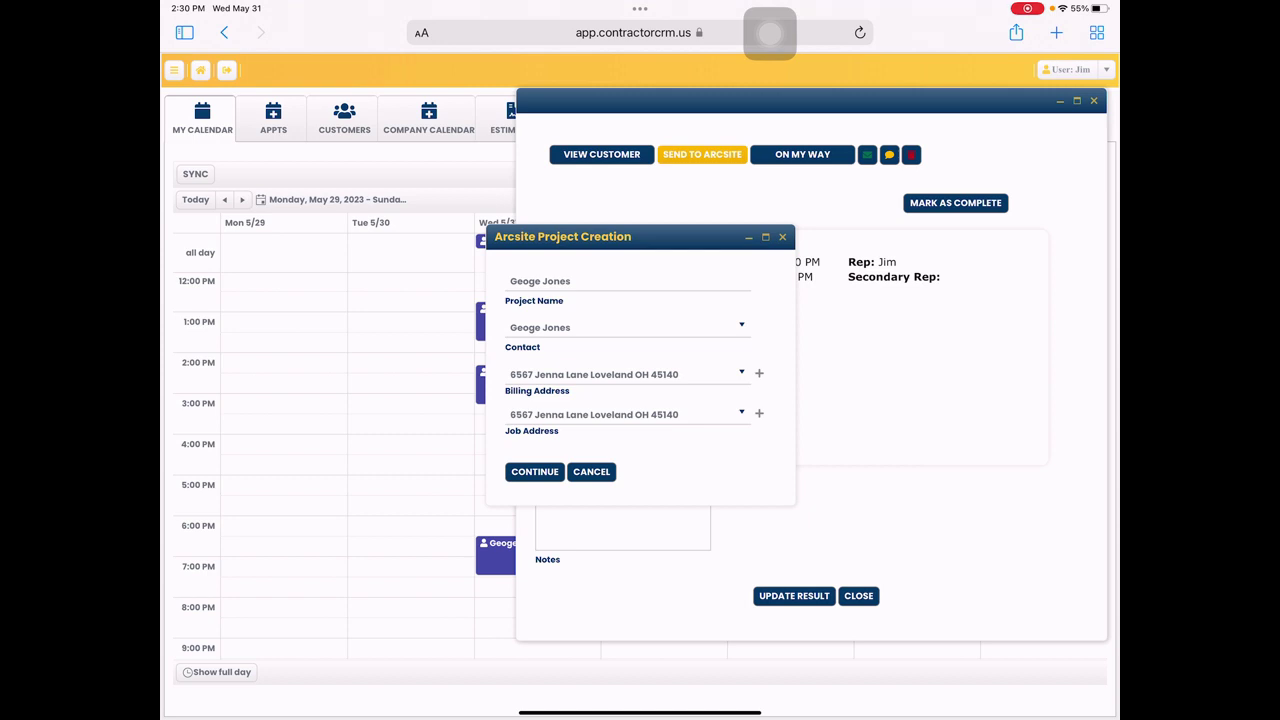
click(535, 471)
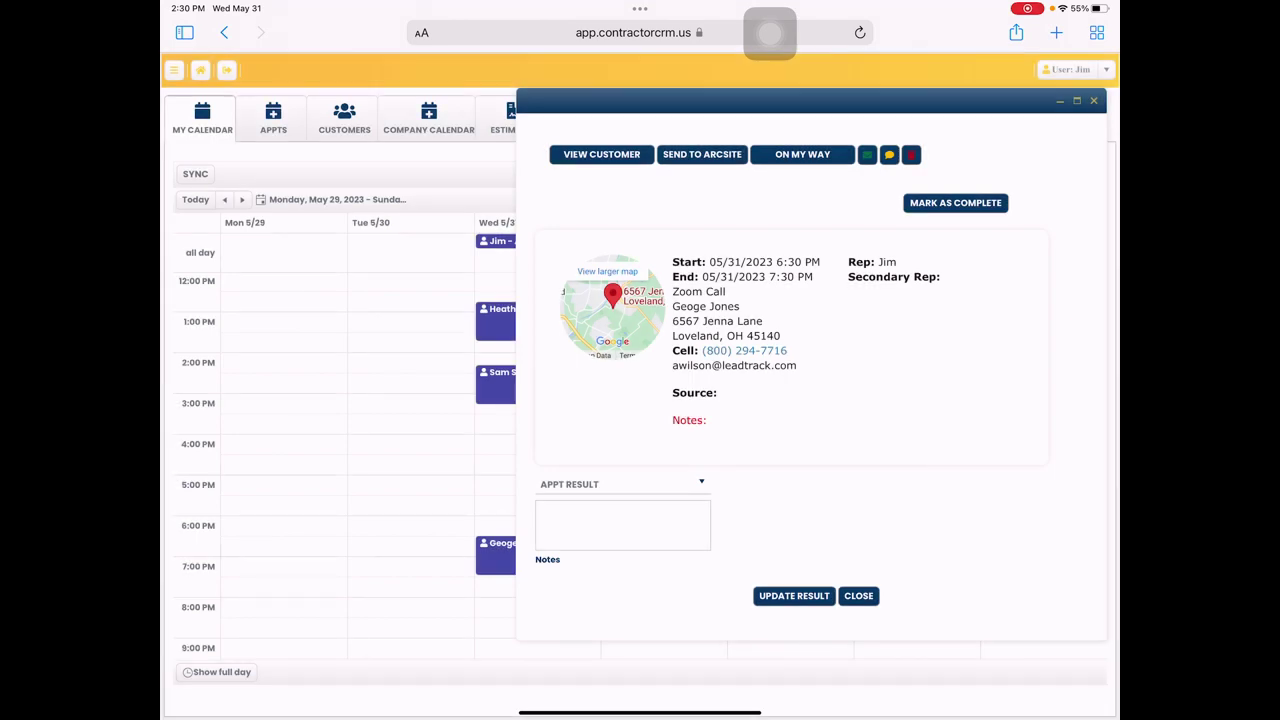
key(Escape)
drag(640, 712, 640, 420)
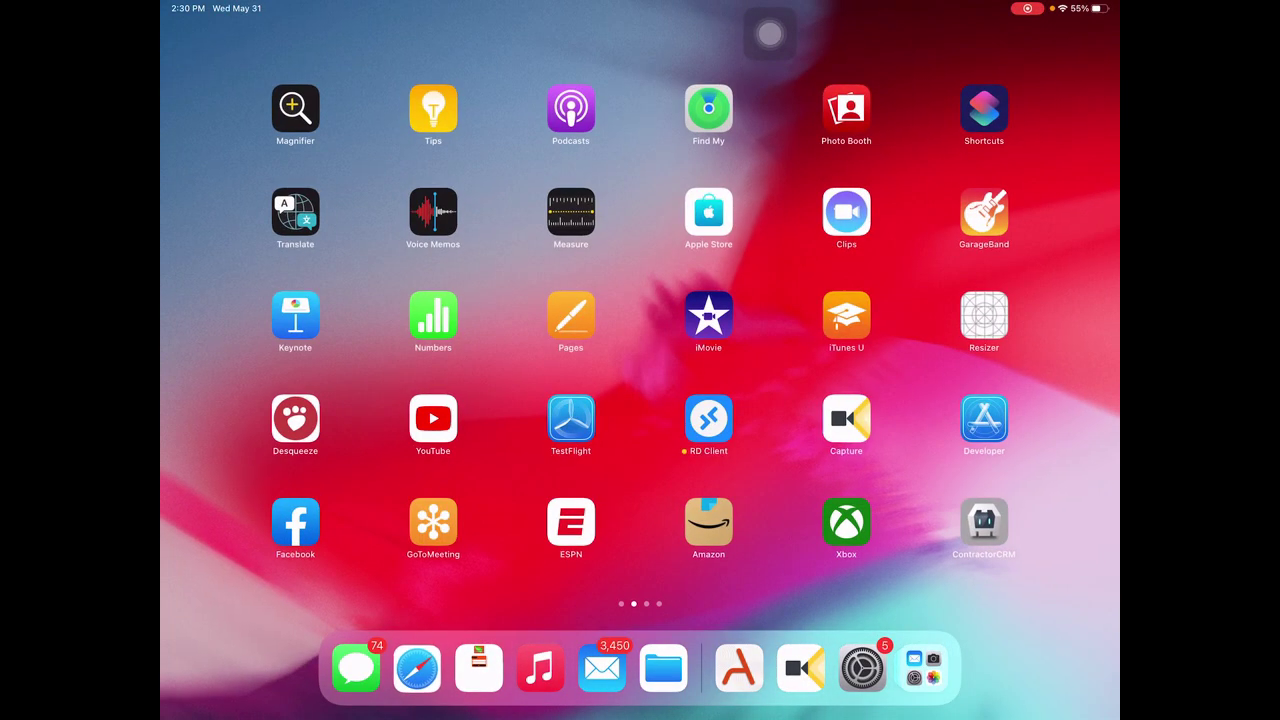
click(739, 668)
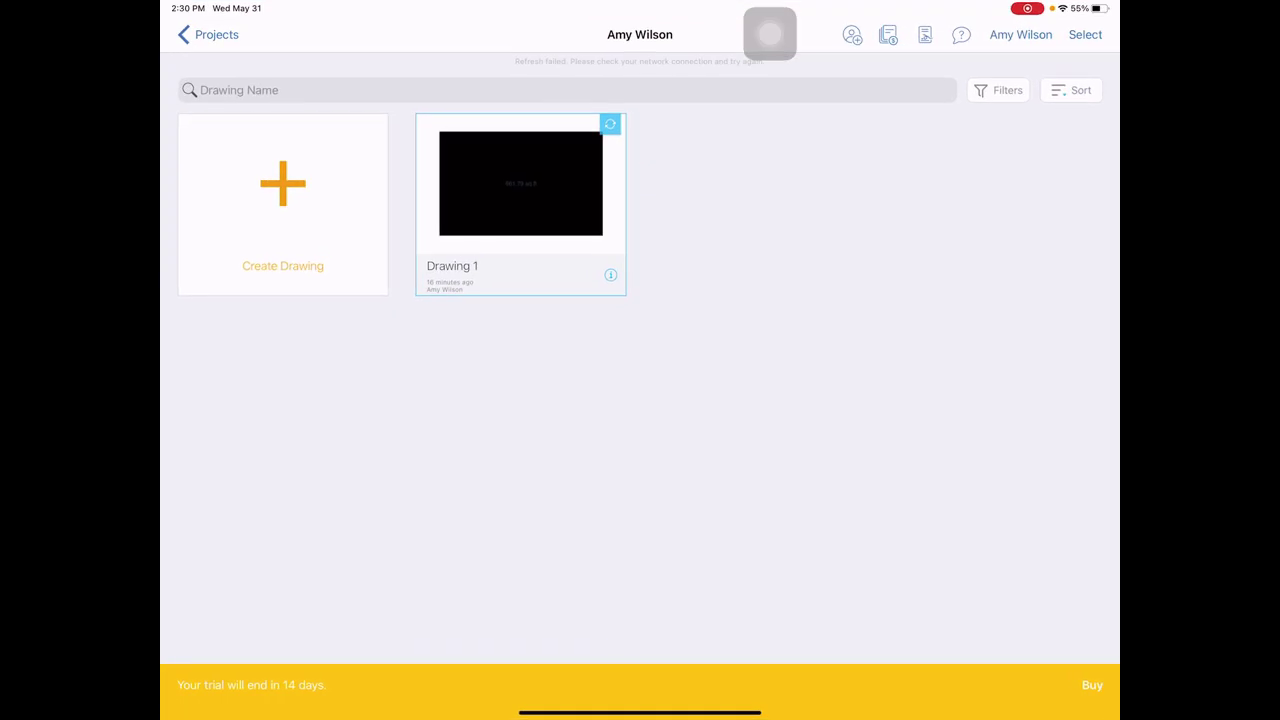
click(210, 34)
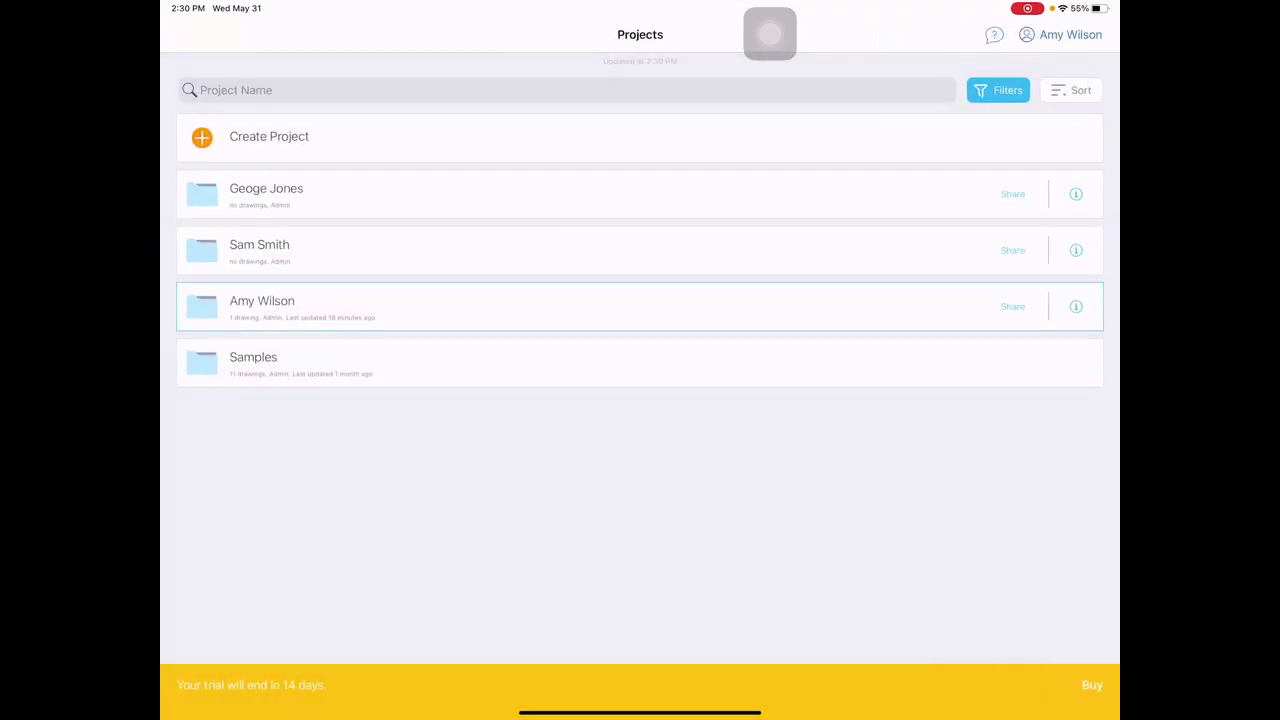
click(266, 194)
click(282, 204)
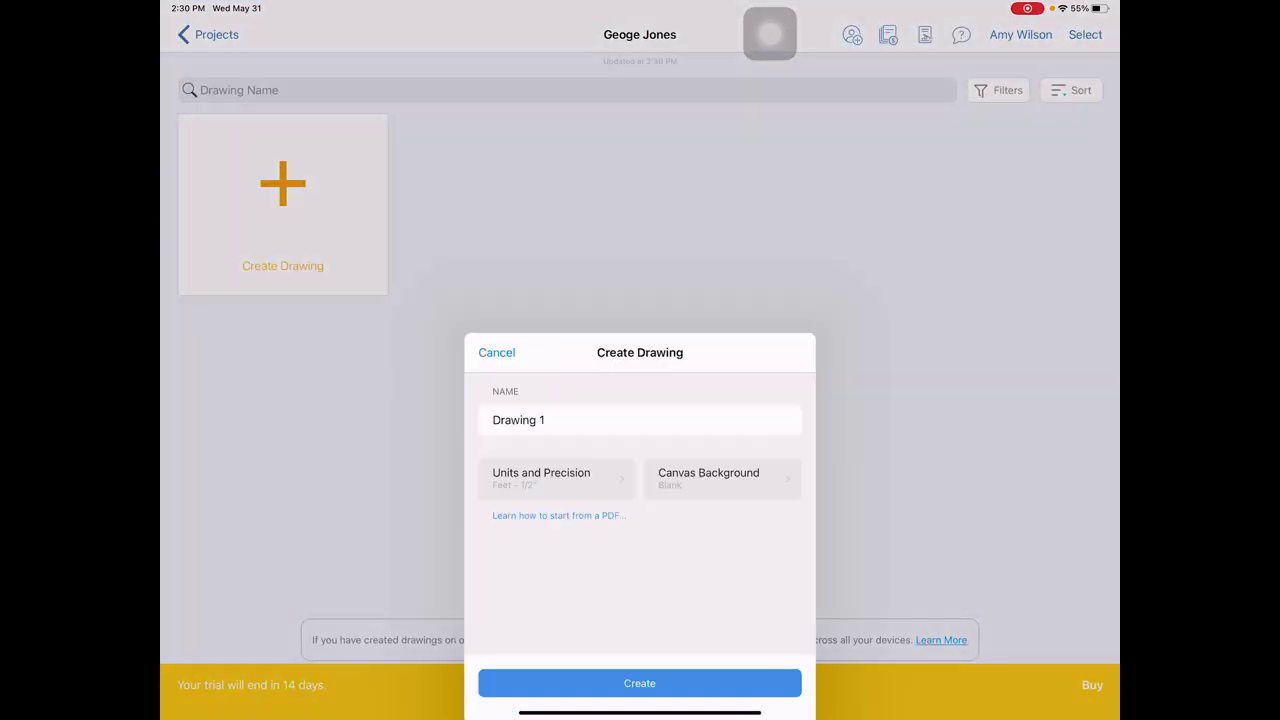
click(640, 514)
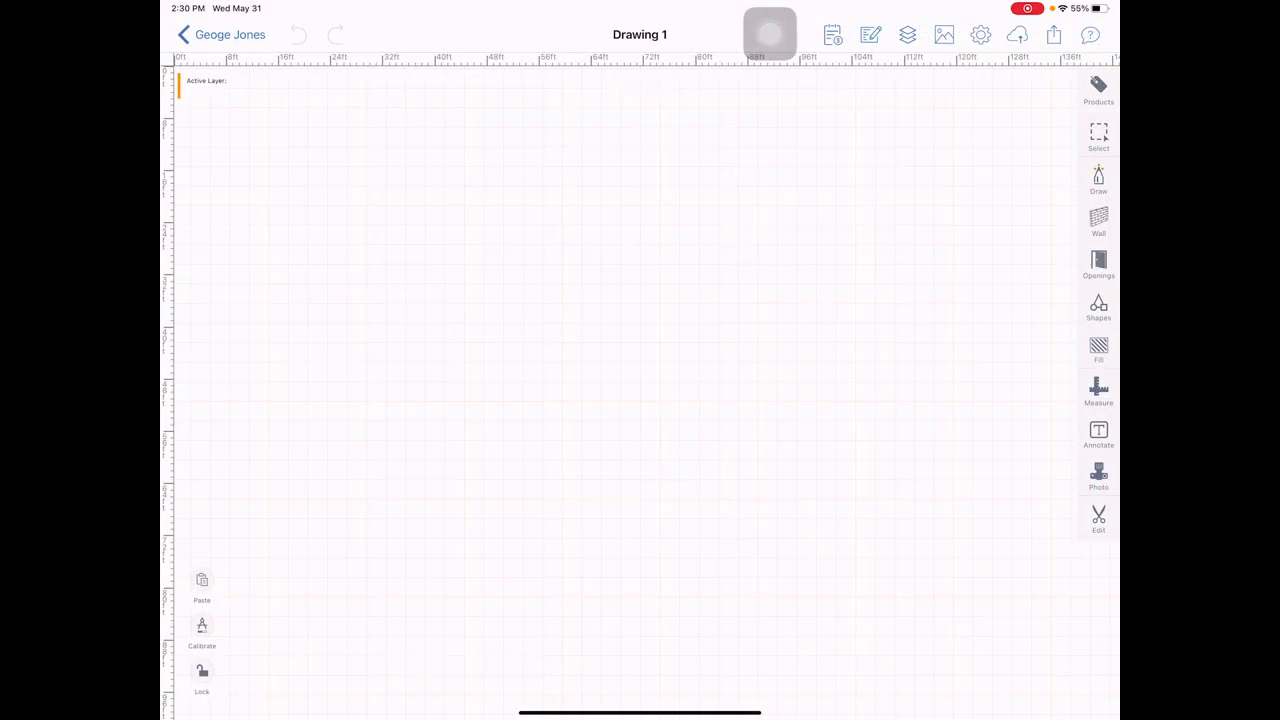
Step: Draw a 38' 1/2" by 26' 3" Foam area with its label cleared
click(1098, 90)
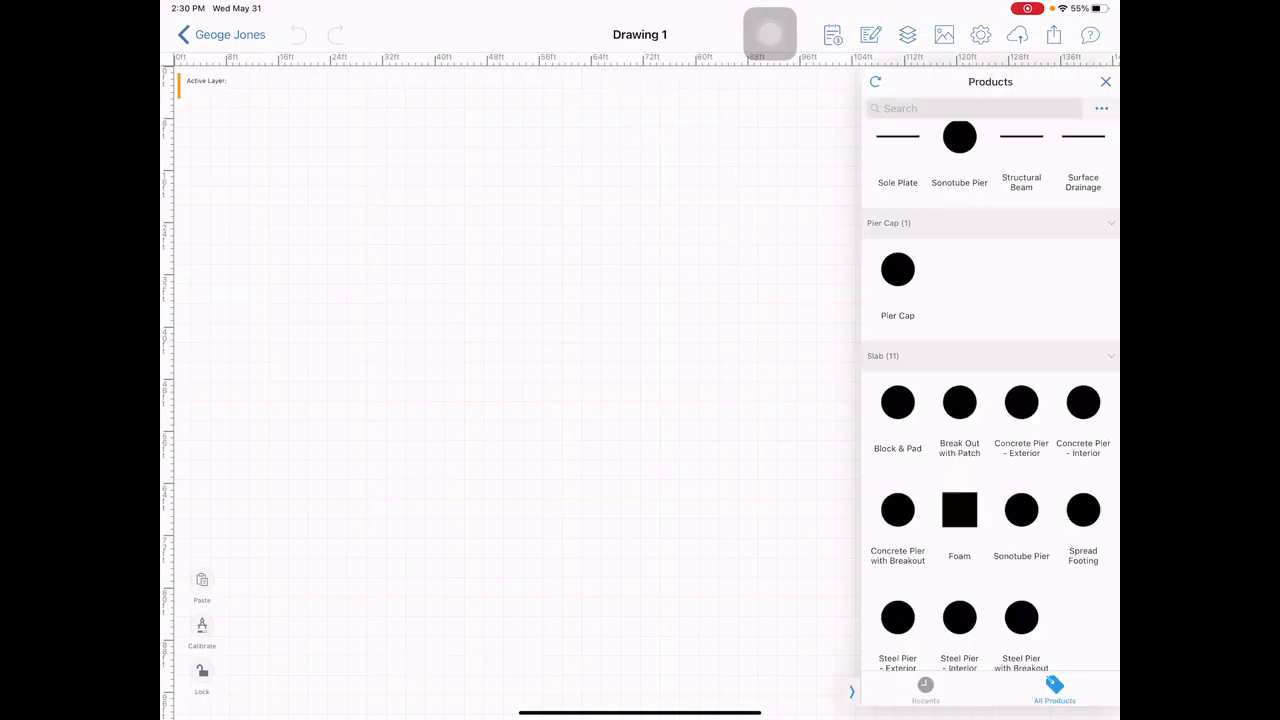
click(959, 520)
mouse_move(526, 300)
mouse_down()
mouse_move(526, 440)
mouse_move(772, 472)
mouse_up()
key(BackSpace)
text(L)
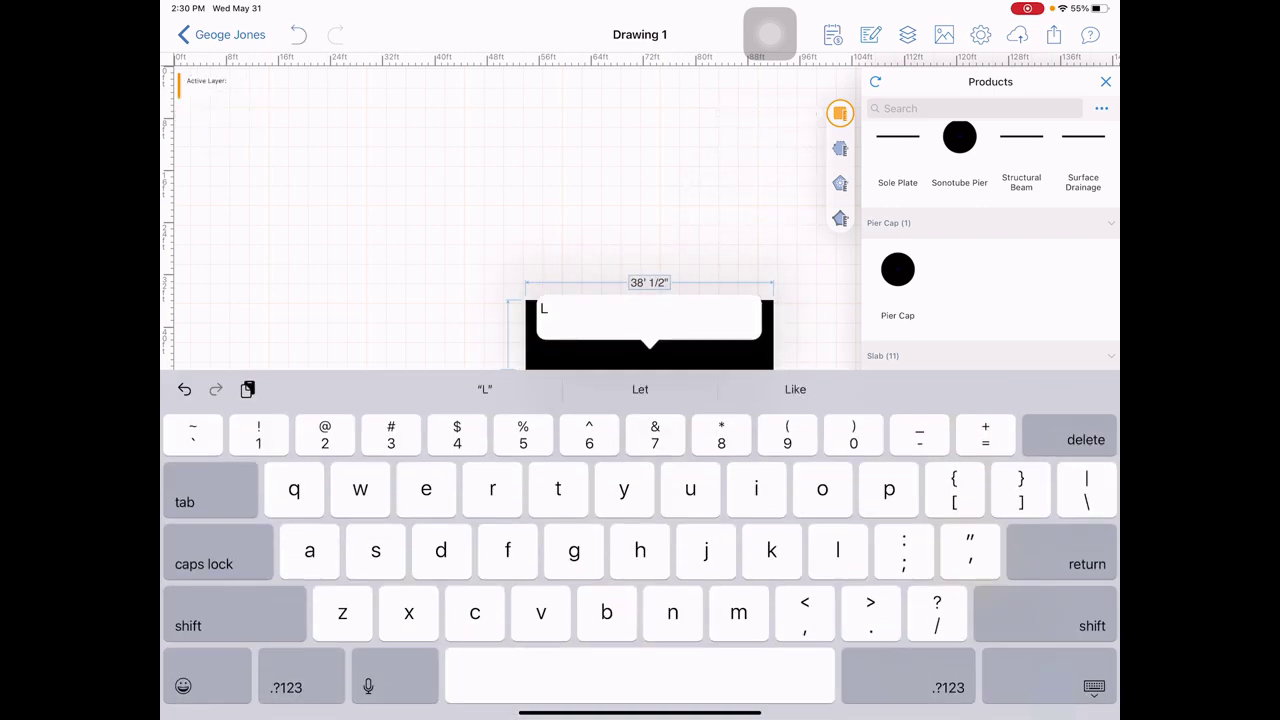
key(Return)
click(1105, 81)
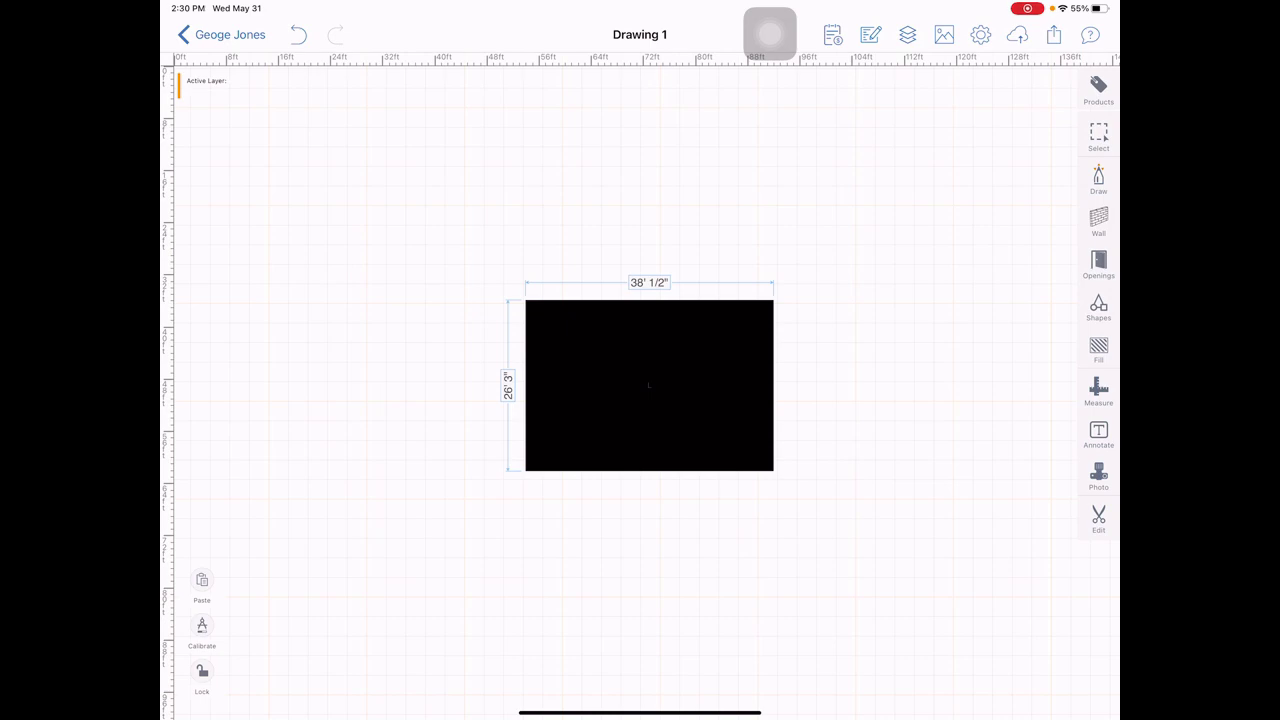
Step: Upload Drawing 1 to the cloud and close the drawing
click(1017, 34)
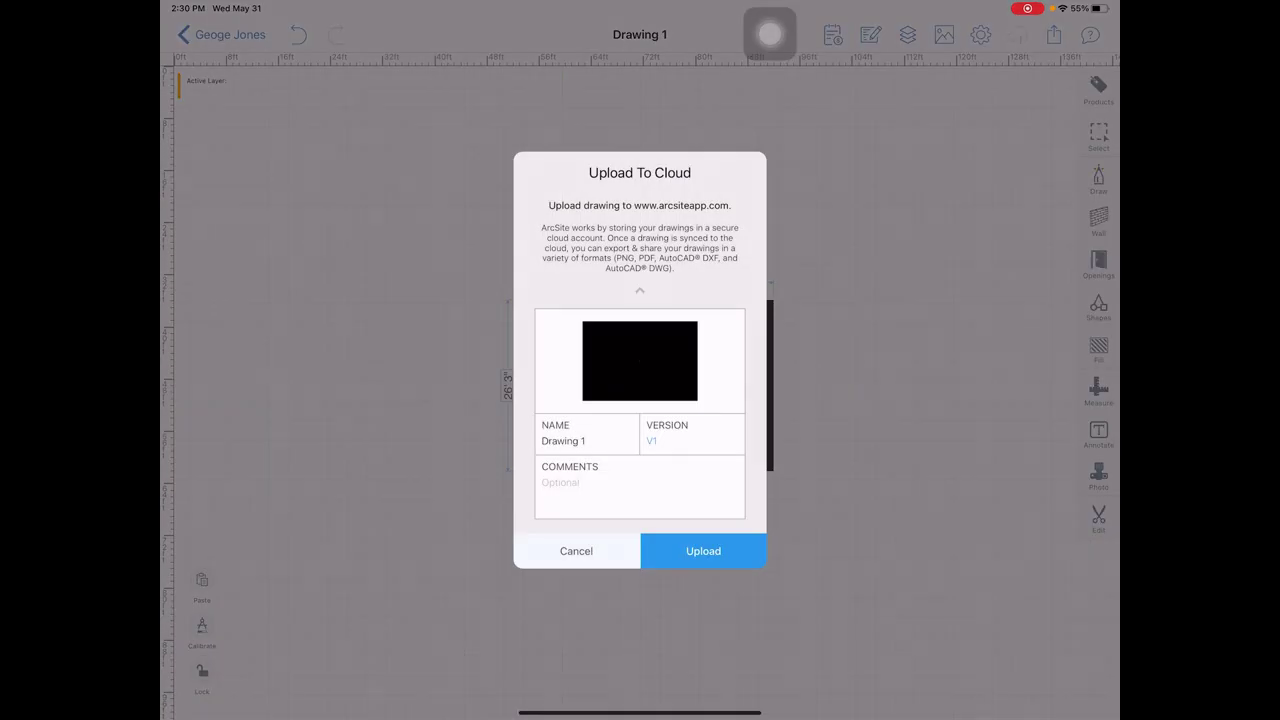
click(703, 551)
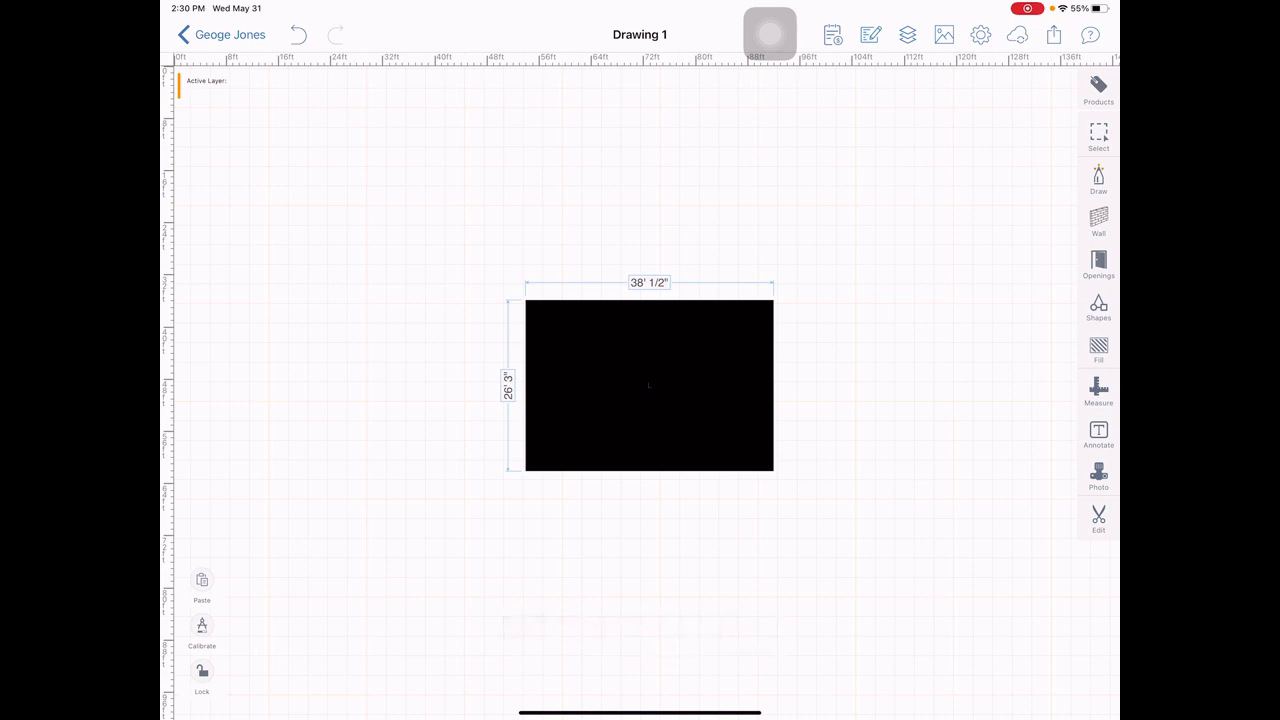
click(220, 34)
Step: Back in Leadtrack, view the project's Foam product at $14,980.20 and its documents list
drag(640, 713, 640, 450)
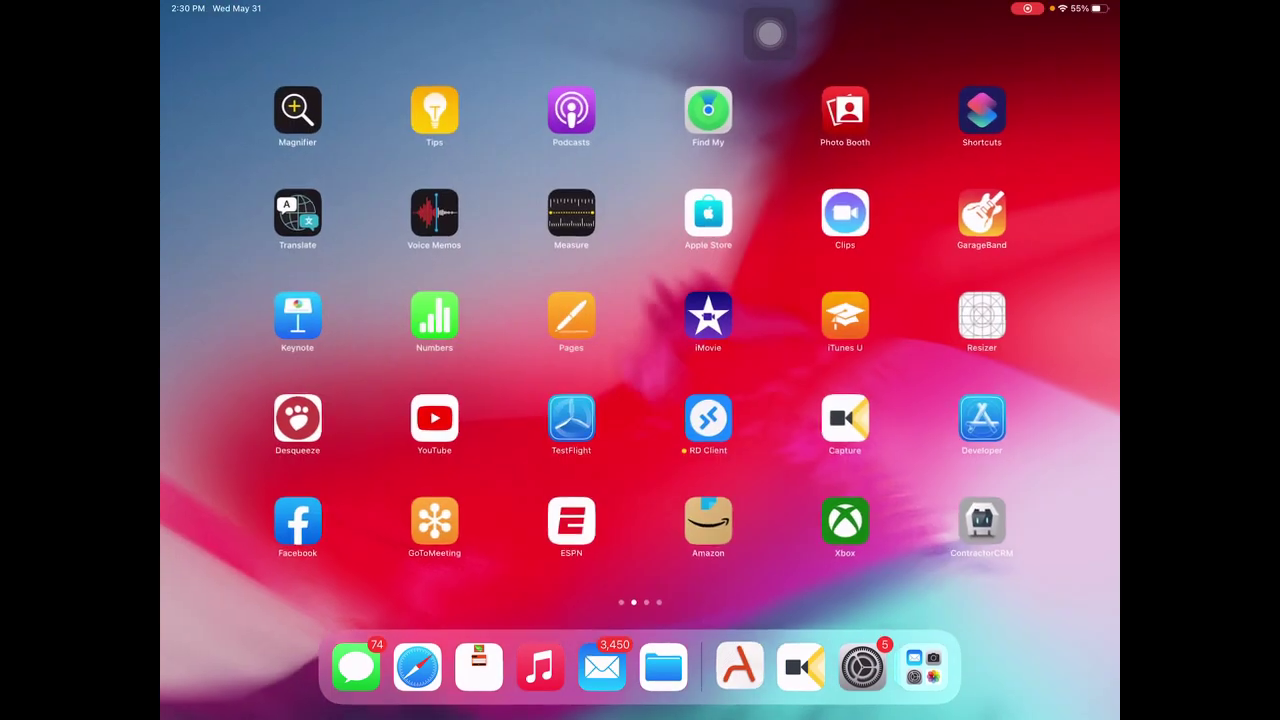
click(983, 522)
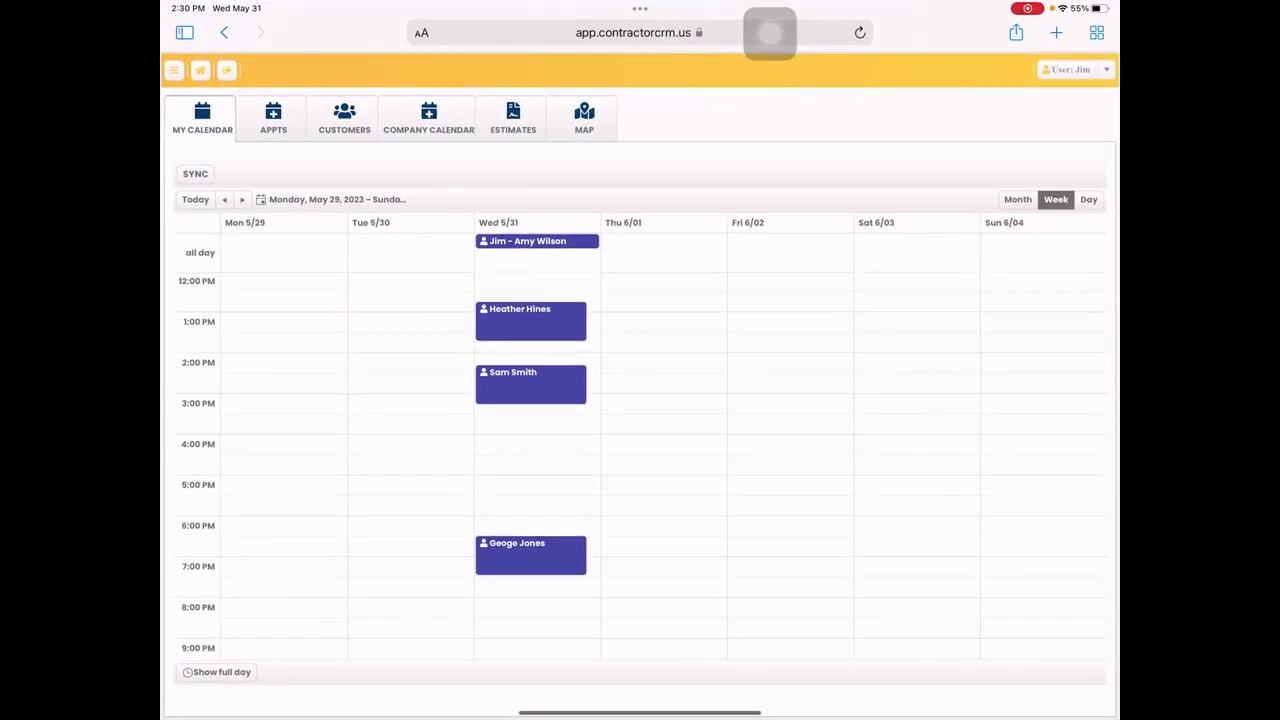
click(530, 555)
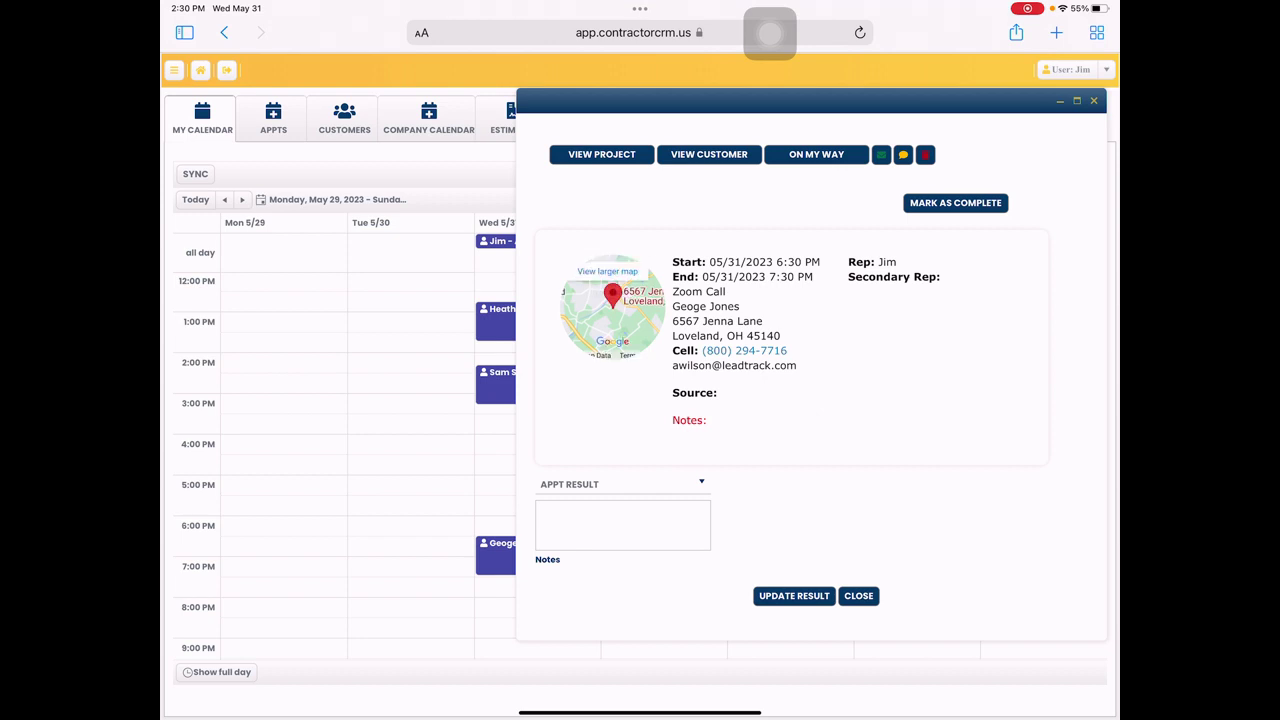
click(601, 154)
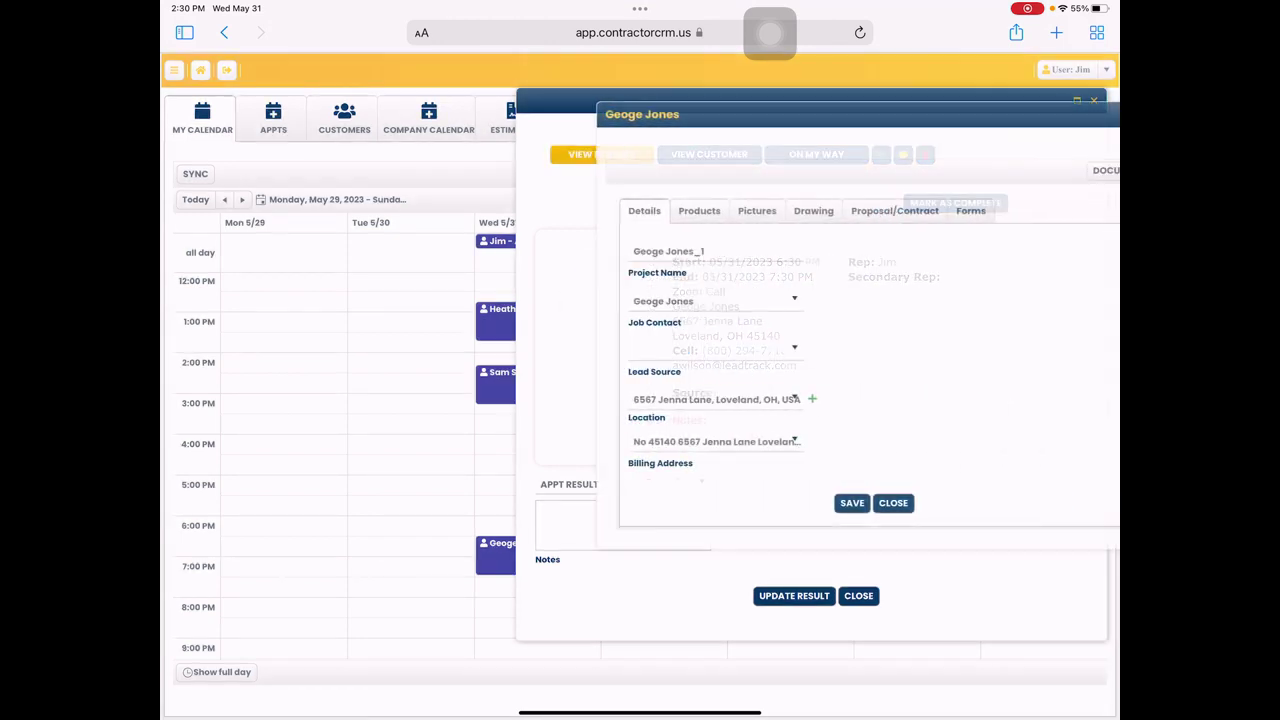
click(632, 210)
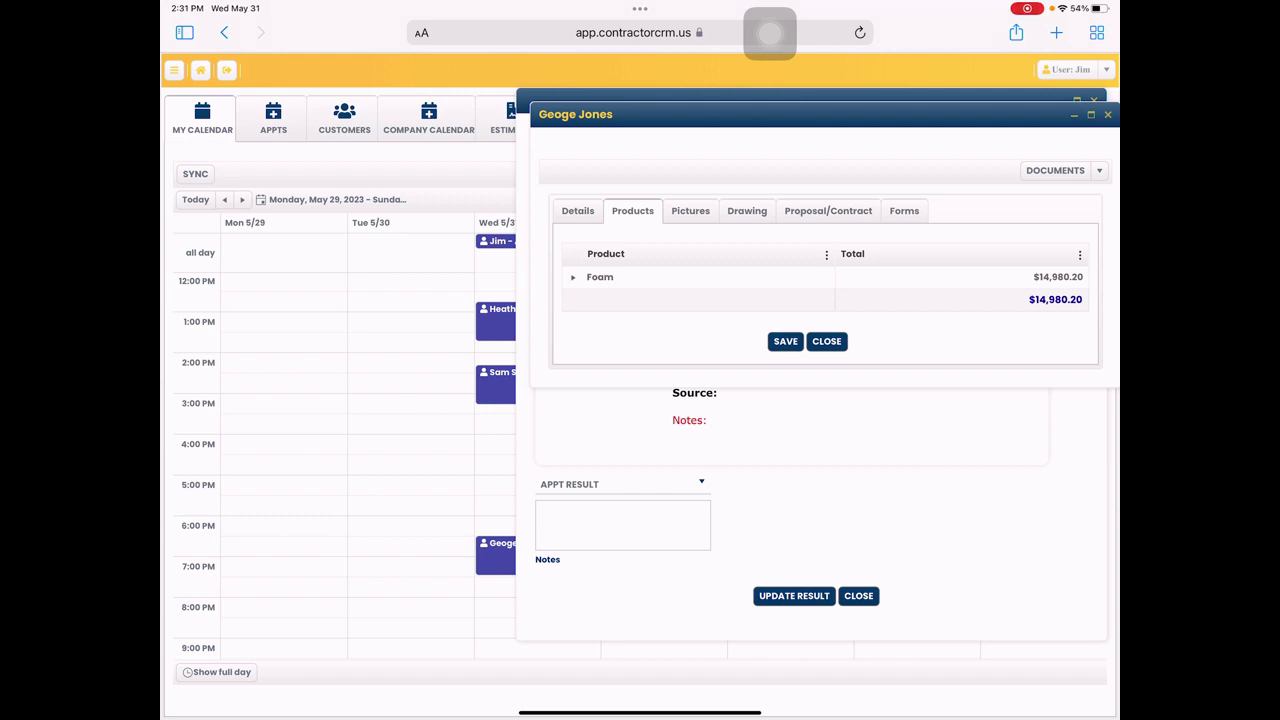
click(1099, 170)
click(1059, 192)
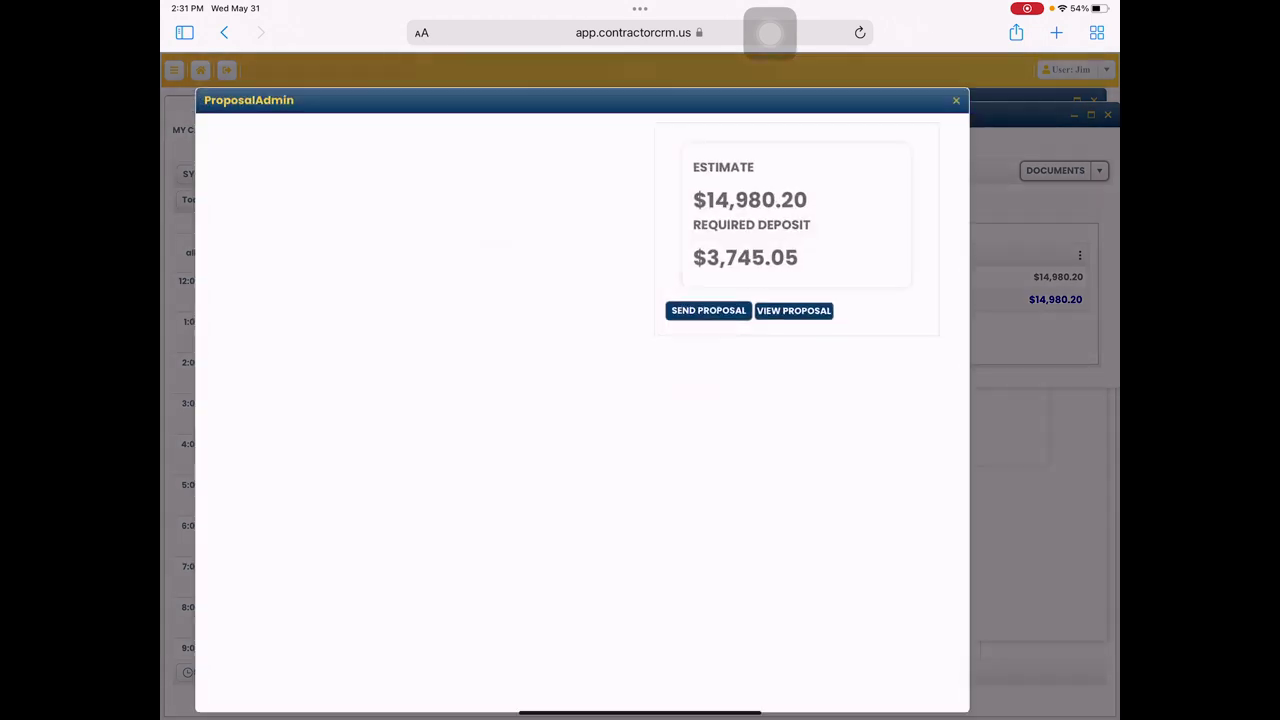
scroll(580, 400, down, 2)
scroll(580, 400, up, 2)
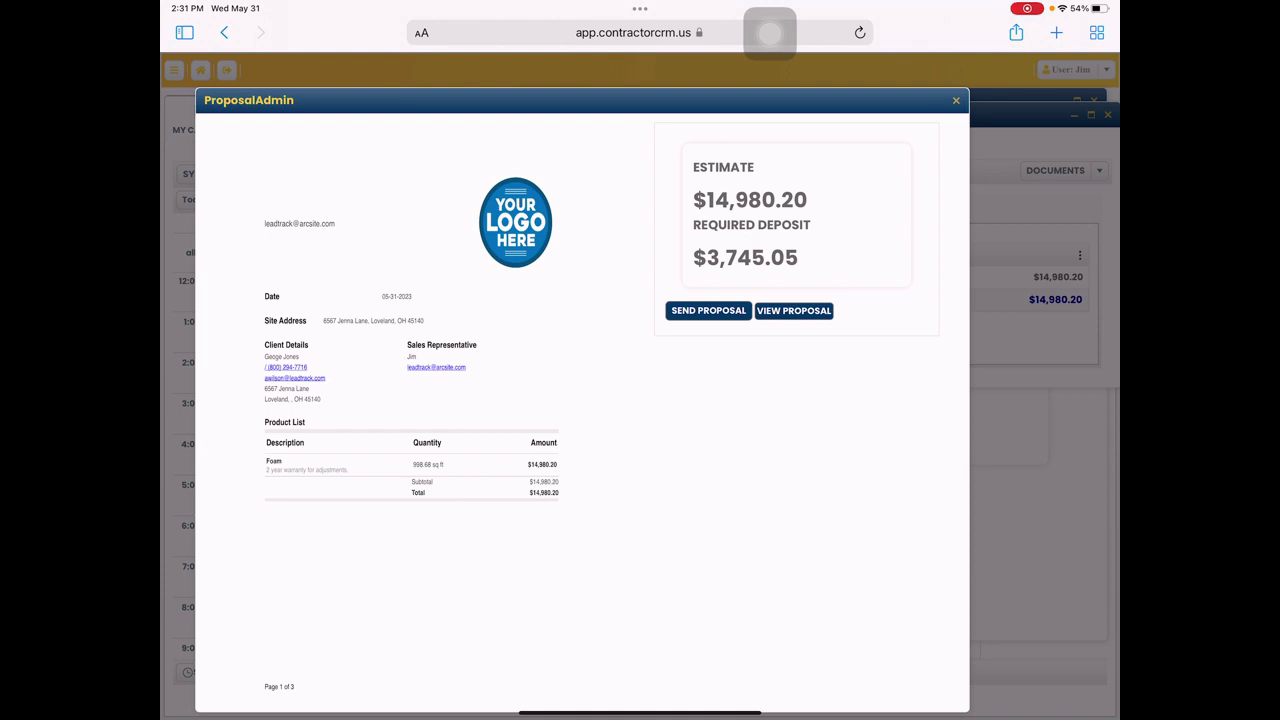
click(956, 100)
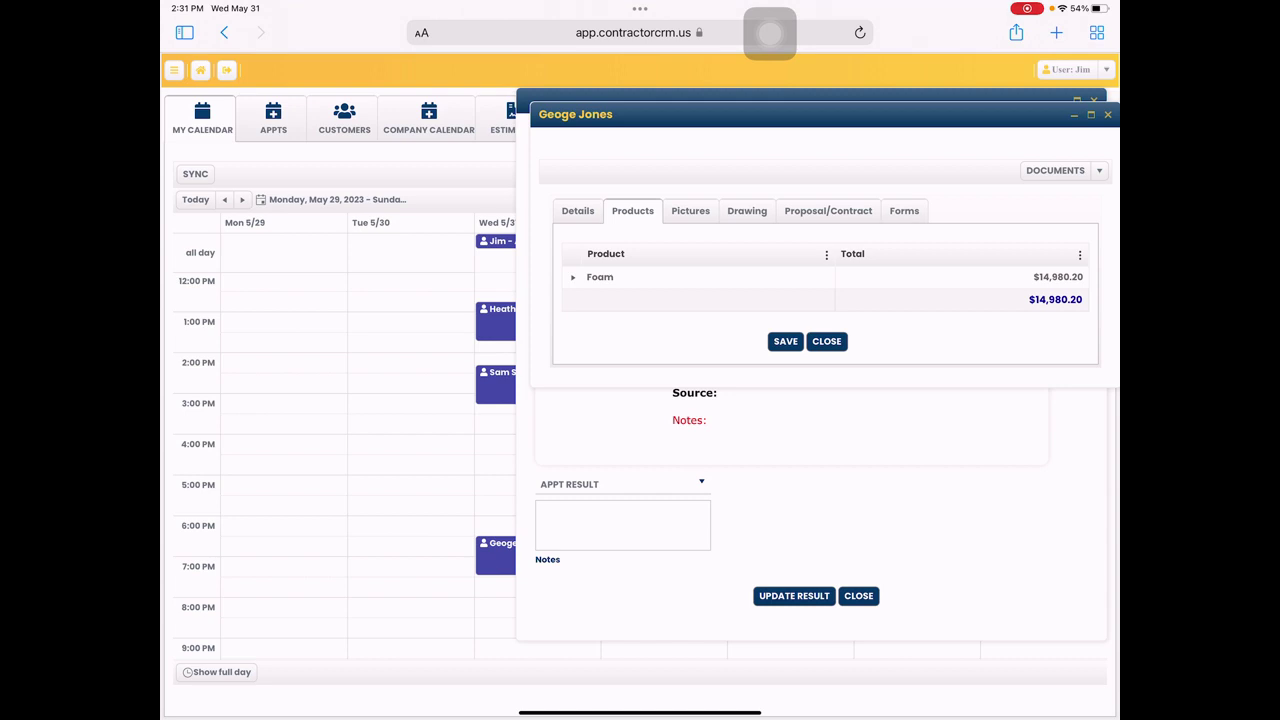
click(826, 341)
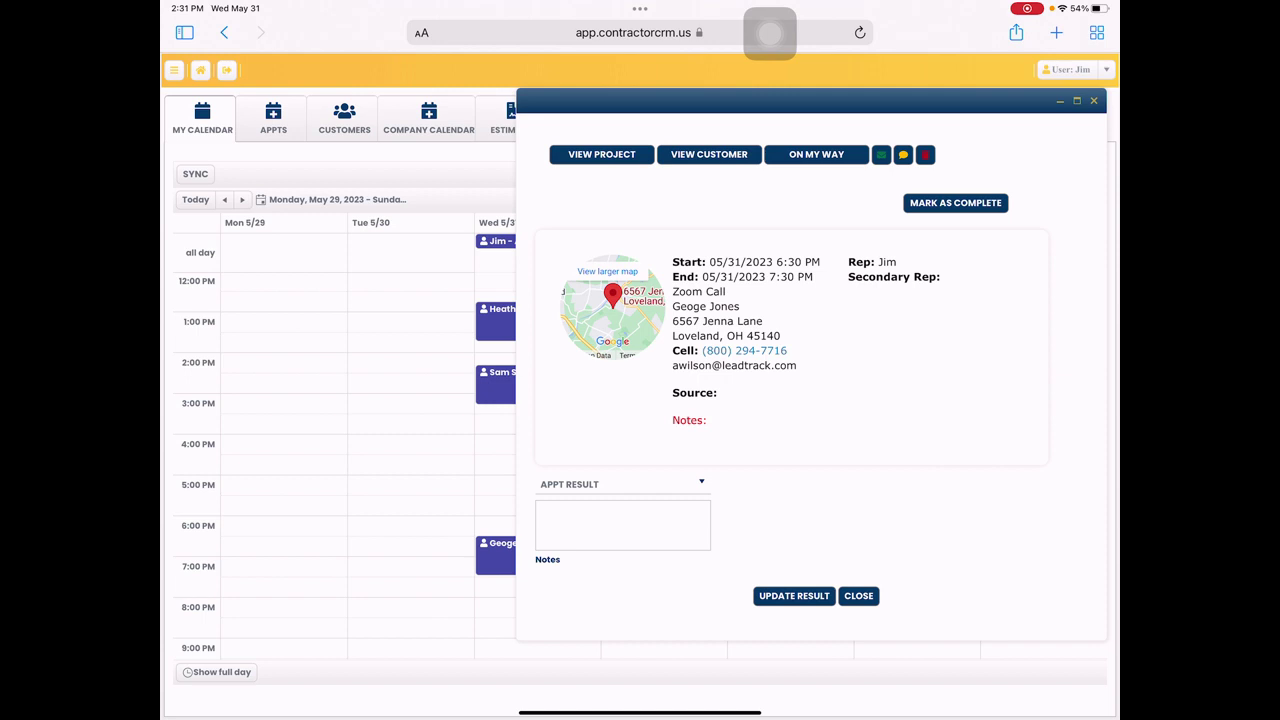
click(858, 595)
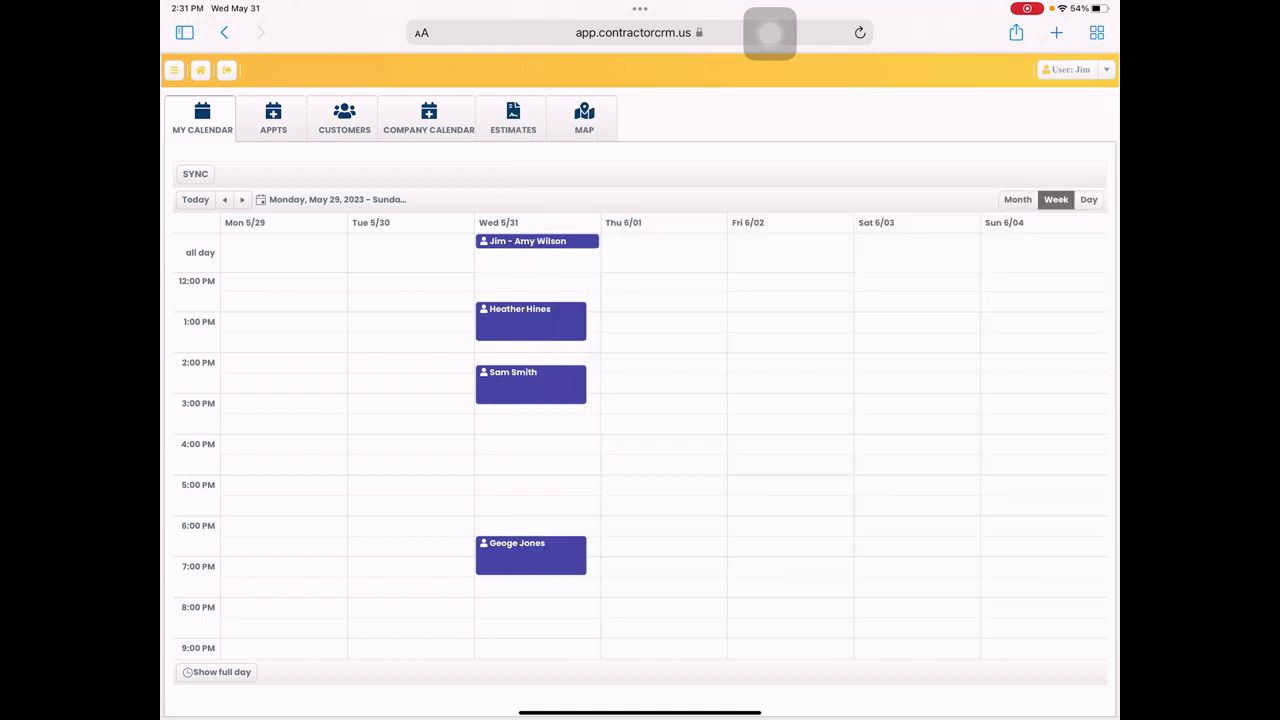